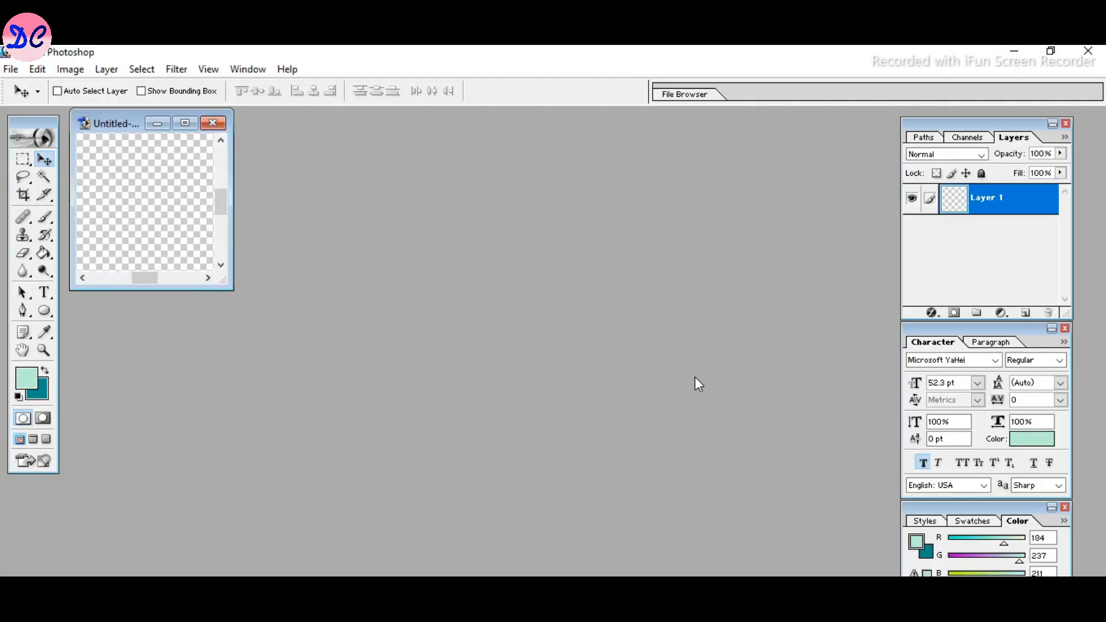
# Maximize the document window and draw a mint-green circle on the canvas with the Ellipse shape tool
pyautogui.click(179, 122)
pyautogui.hotkey('ctrl', '-')
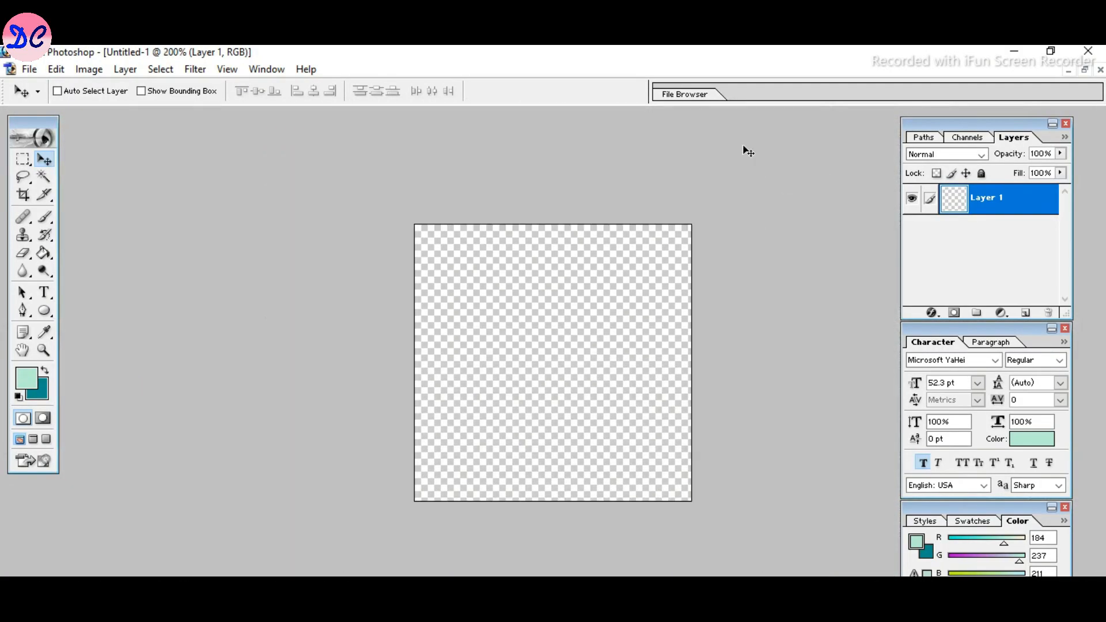
pyautogui.hotkey('ctrl', '-')
pyautogui.hotkey('ctrl', '+')
pyautogui.hotkey('ctrl', '+')
pyautogui.hotkey('ctrl', '-')
pyautogui.hotkey('ctrl', '+')
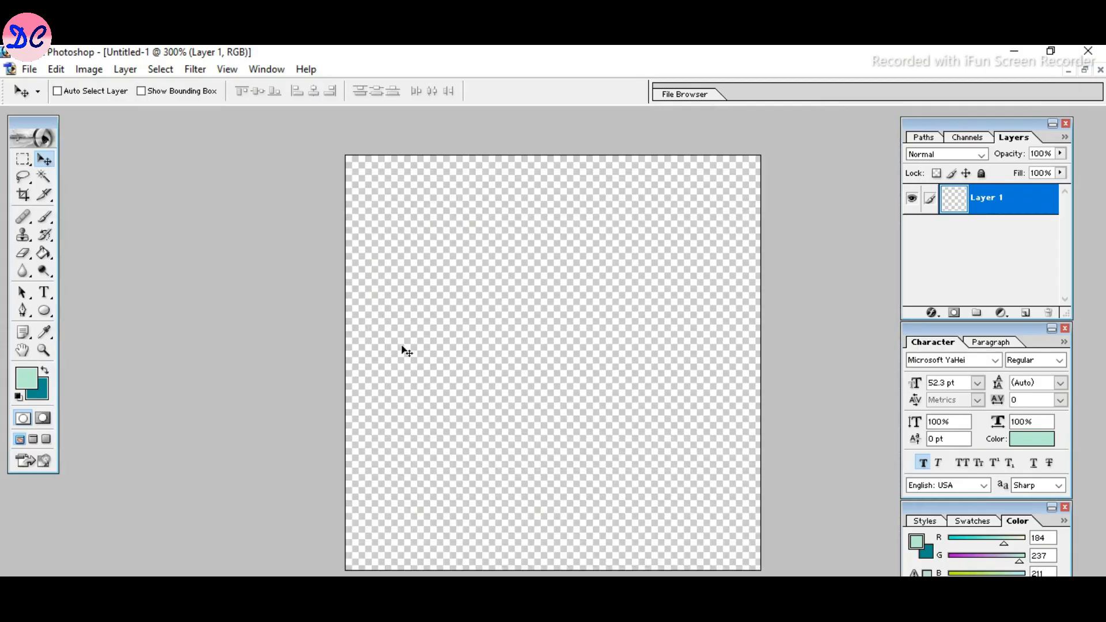
pyautogui.click(44, 311)
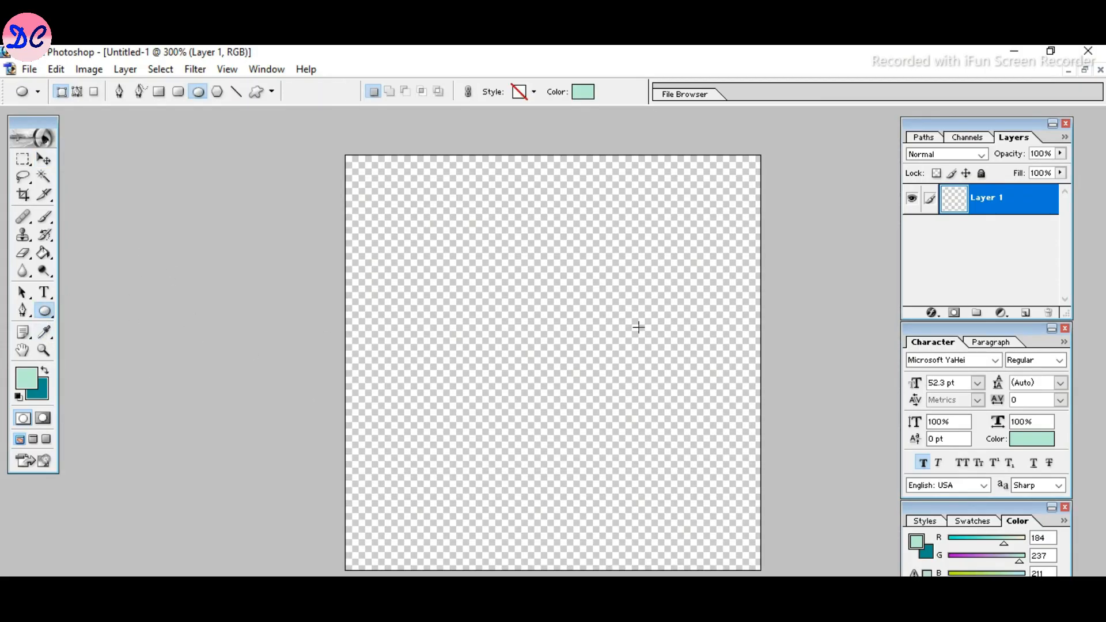
pyautogui.moveTo(423, 238); pyautogui.dragTo(717, 530)
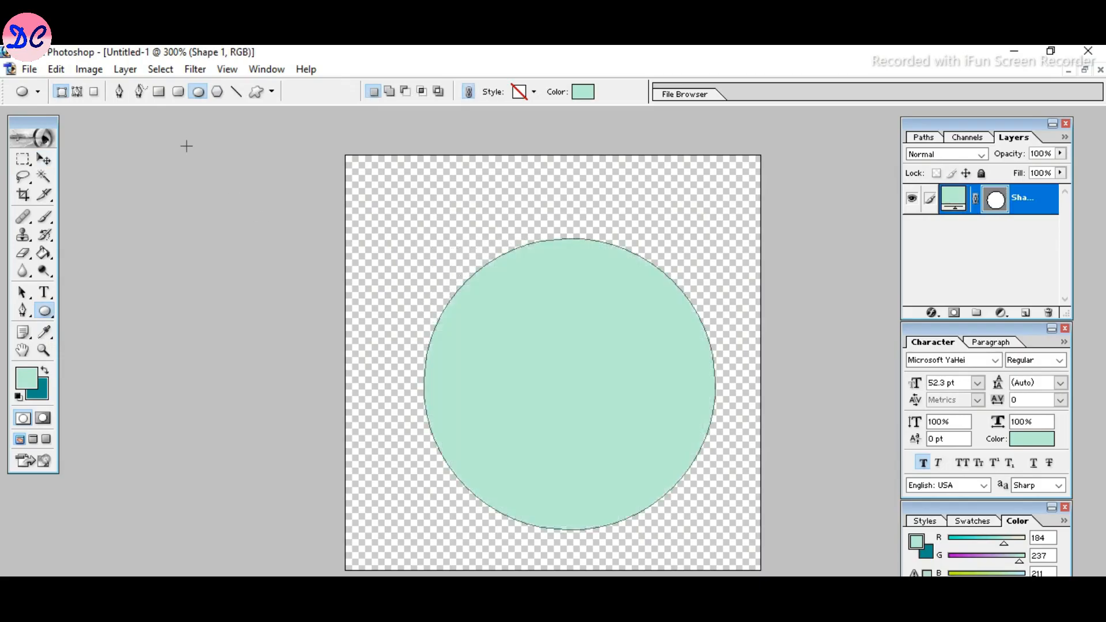
# Move the circle toward the canvas's upper-left corner and scale it to 129.7% so it nearly fills the canvas
pyautogui.click(44, 160)
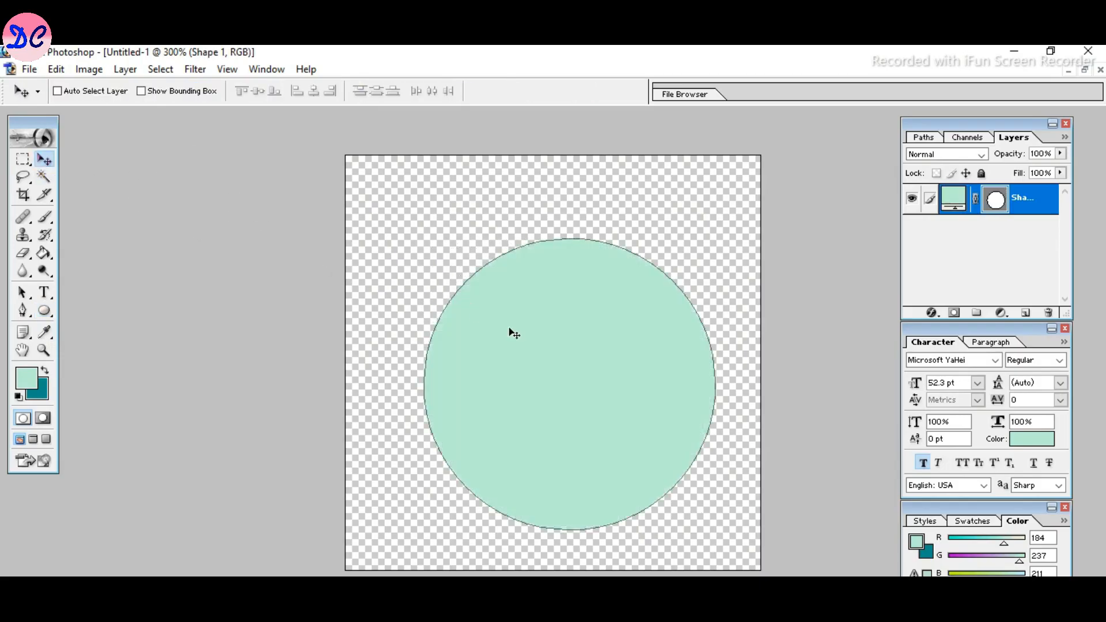
pyautogui.moveTo(510, 331); pyautogui.dragTo(449, 269)
pyautogui.hotkey('ctrl', 't')
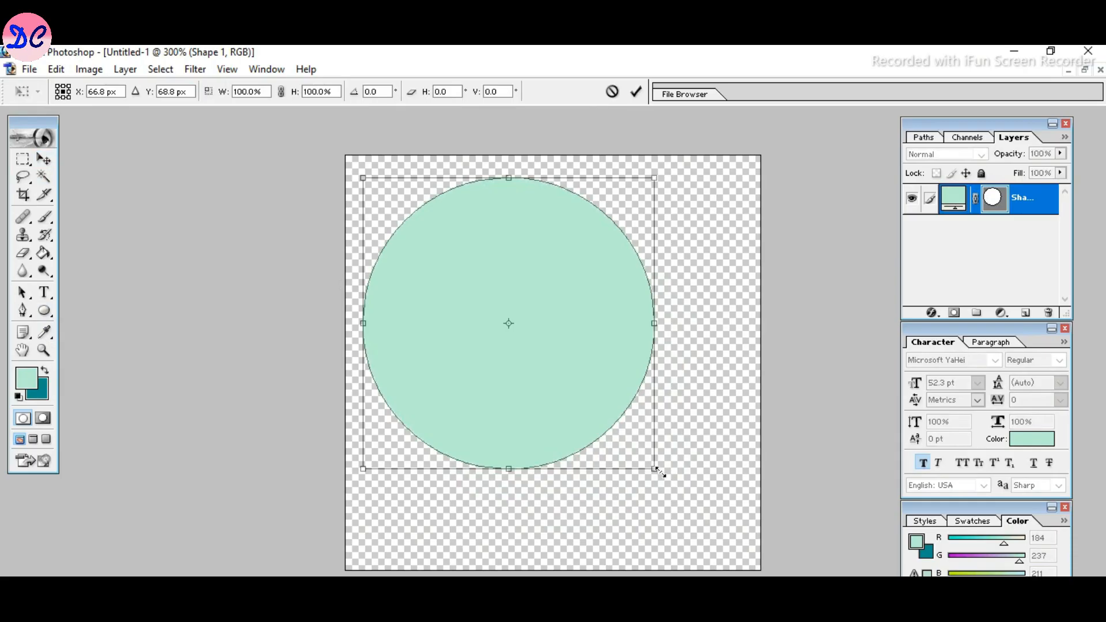
pyautogui.moveTo(657, 471); pyautogui.dragTo(742, 550)
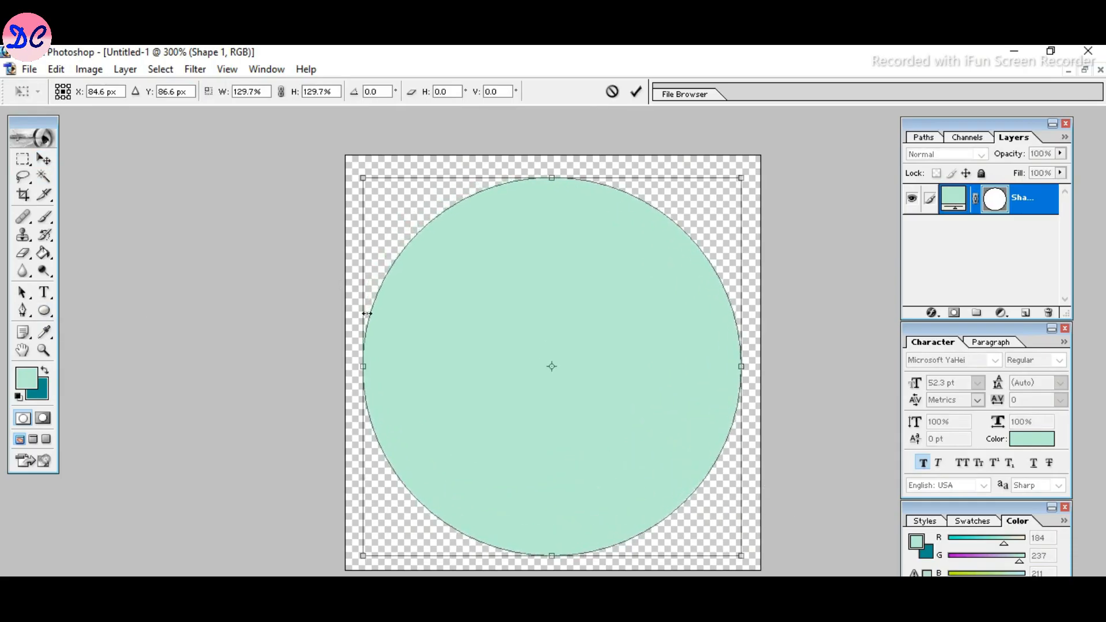
pyautogui.click(44, 292)
pyautogui.press('Return')
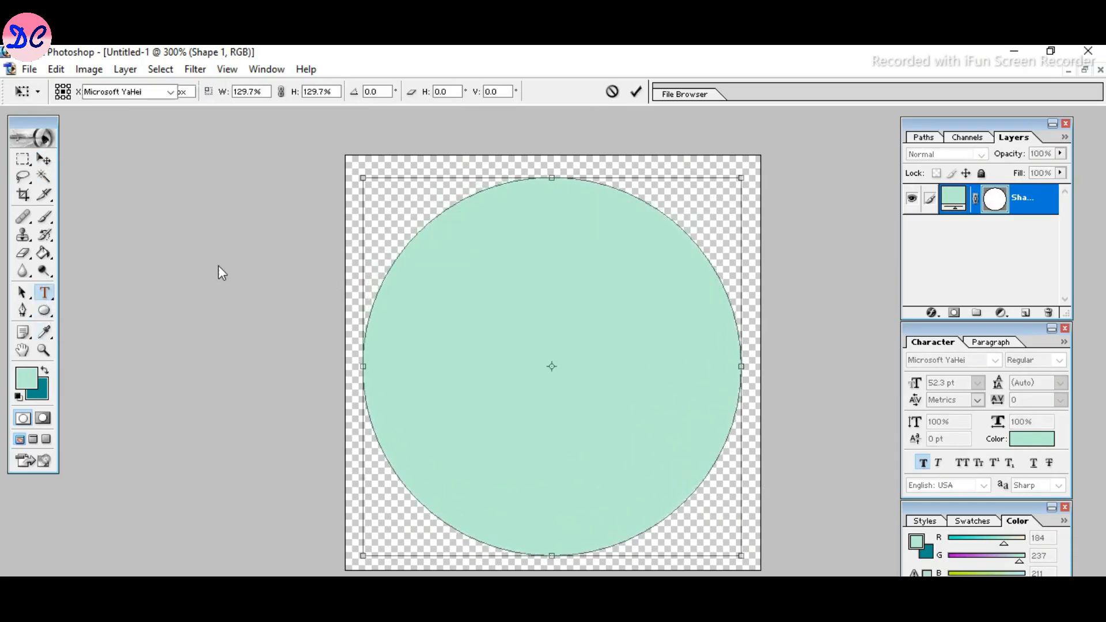
# Add a centred two-line text reading "Shift+Mouse" and "for perfect shape"
pyautogui.click(188, 318)
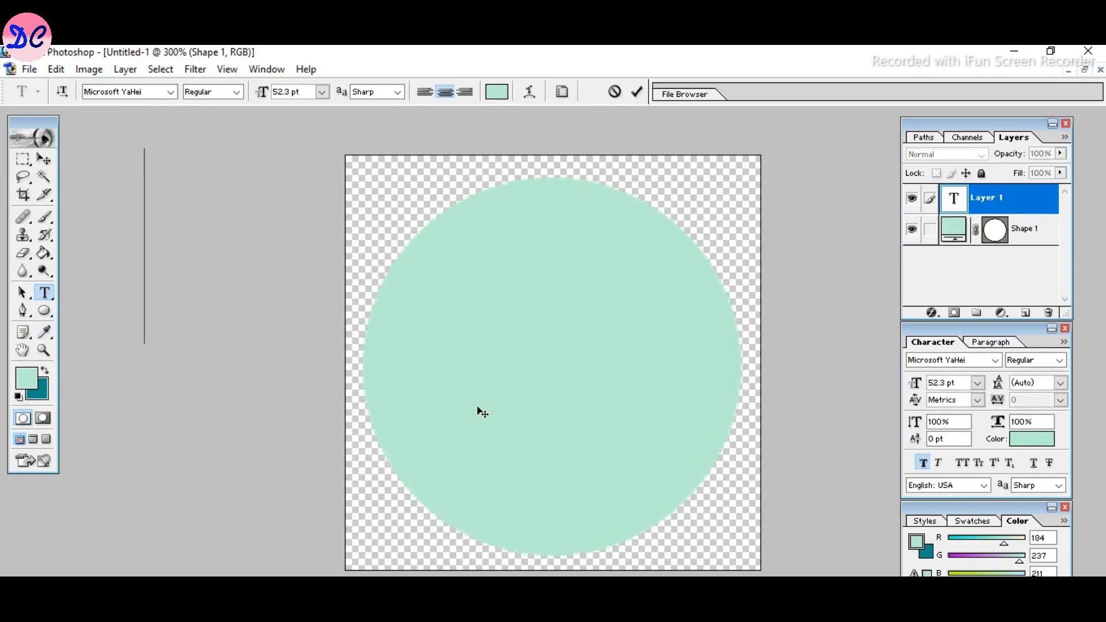
pyautogui.press('BackSpace')
pyautogui.write('MO House')
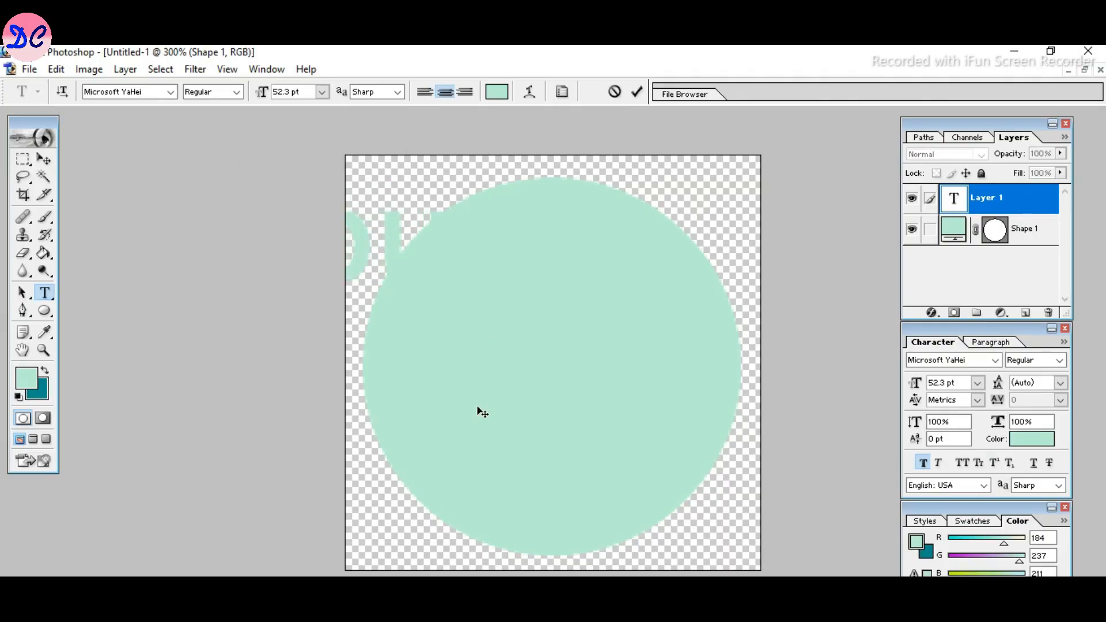
pyautogui.press('Return')
pyautogui.write('the wi')
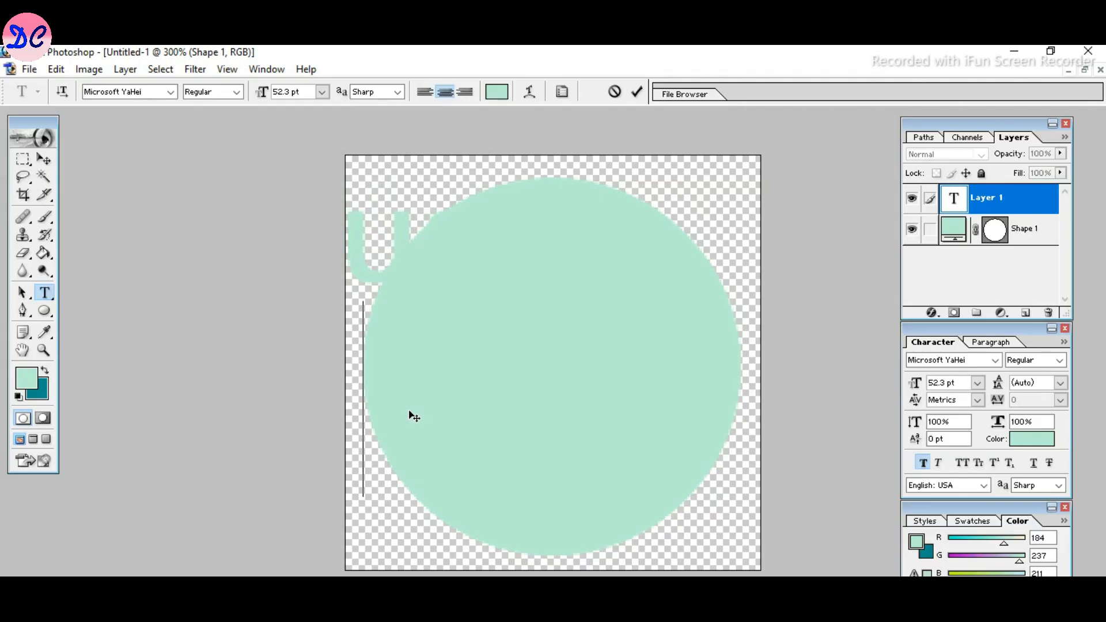
pyautogui.write('nter')
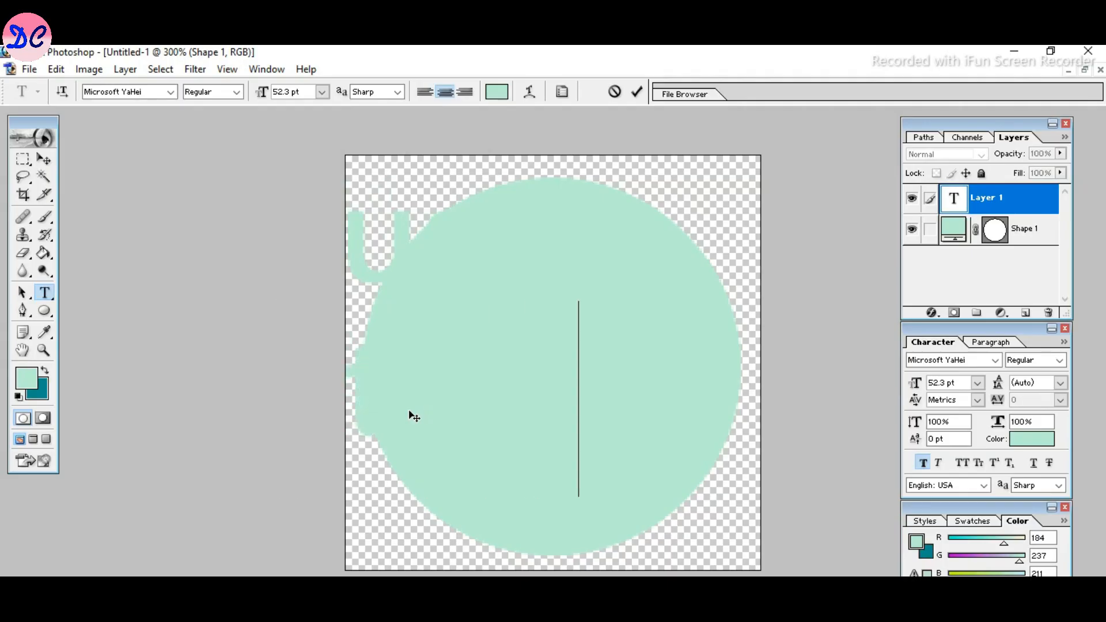
# Recolor the text from "Mouse" through "shape" pinkish red (F60A5D) and commit the text edit
pyautogui.moveTo(707, 392); pyautogui.dragTo(112, 297)
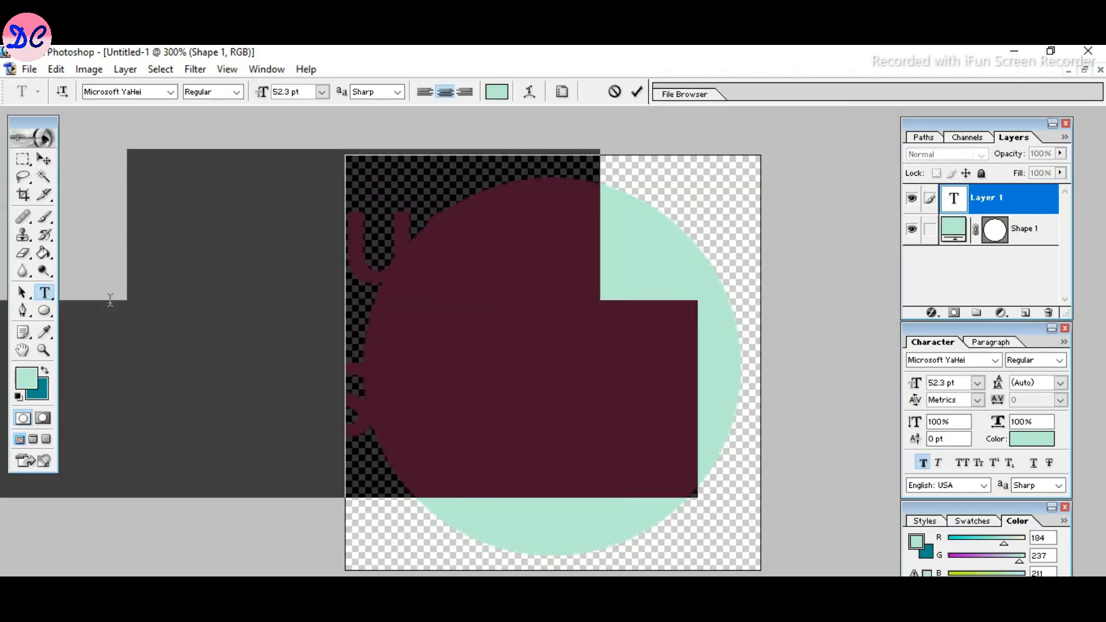
pyautogui.click(968, 138)
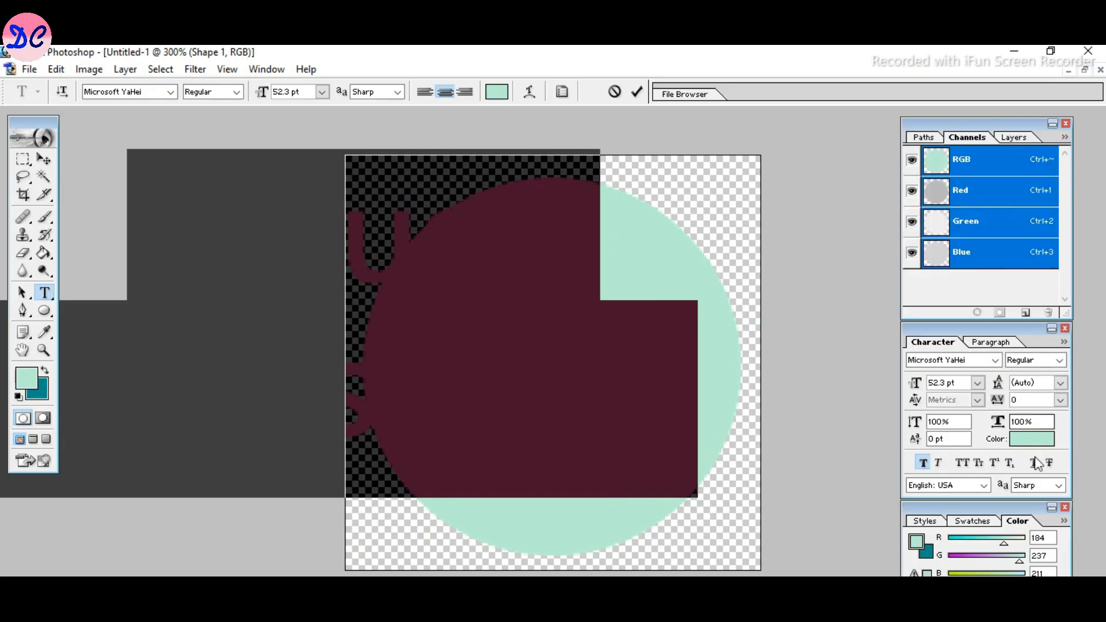
pyautogui.click(1031, 438)
pyautogui.moveTo(844, 369); pyautogui.dragTo(845, 344)
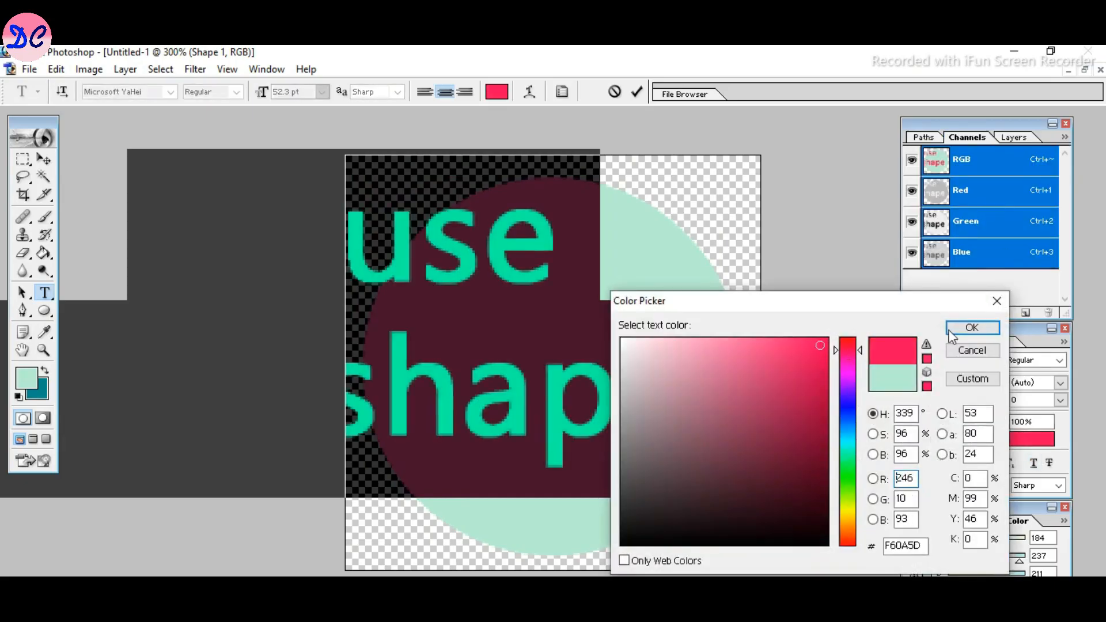
pyautogui.click(975, 326)
pyautogui.hotkey('ctrl', 'Return')
# Move the text over the canvas's upper-left area and scale it to 17.0% width and 31.6% height, applying the transformation
pyautogui.click(45, 159)
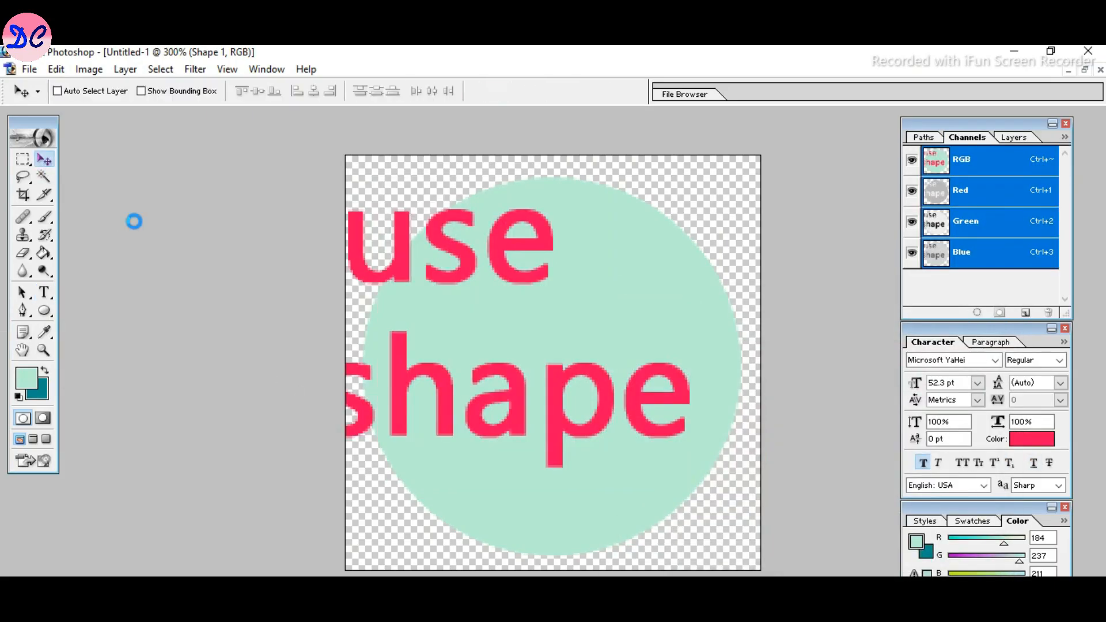
pyautogui.moveTo(133, 220); pyautogui.dragTo(416, 284)
pyautogui.hotkey('ctrl', 't')
pyautogui.moveTo(320, 293); pyautogui.dragTo(462, 218)
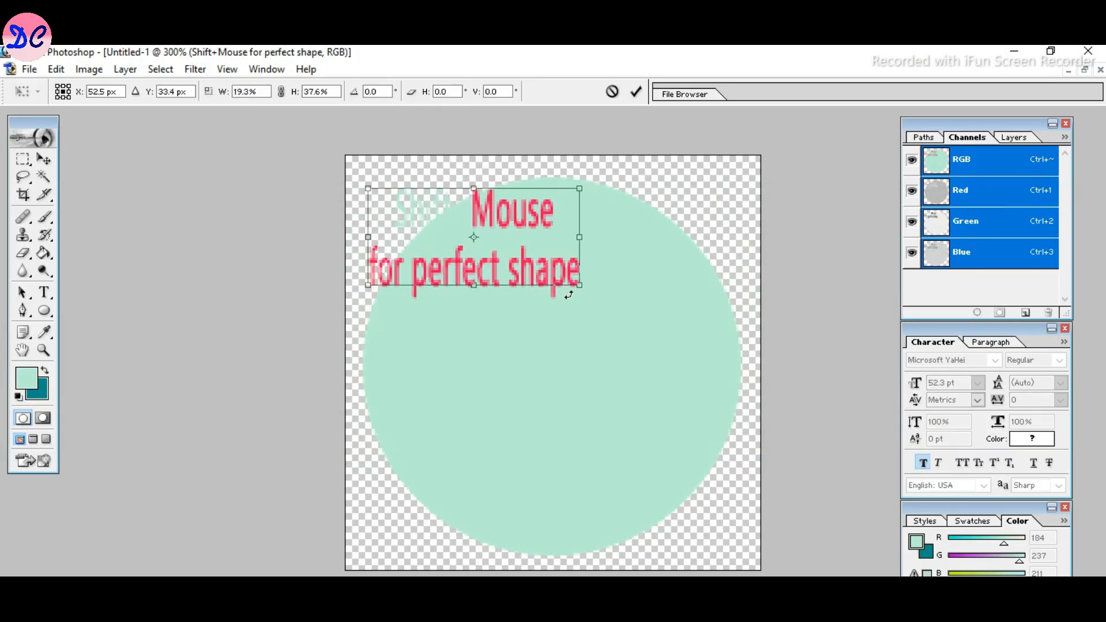
pyautogui.moveTo(568, 295); pyautogui.dragTo(542, 280)
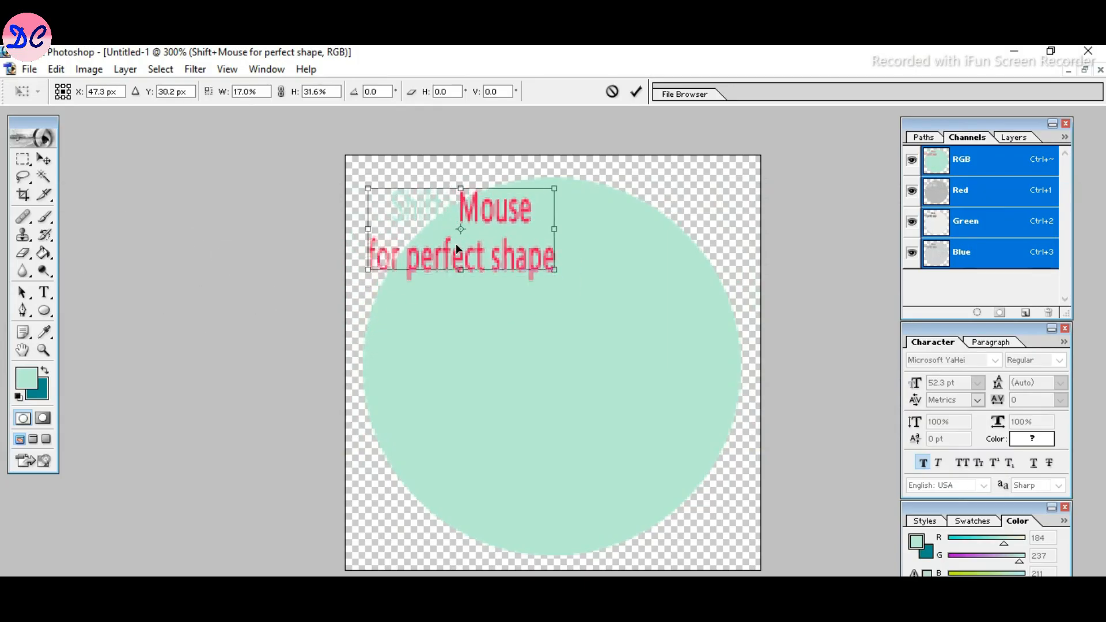
pyautogui.rightClick(455, 243)
pyautogui.click(43, 158)
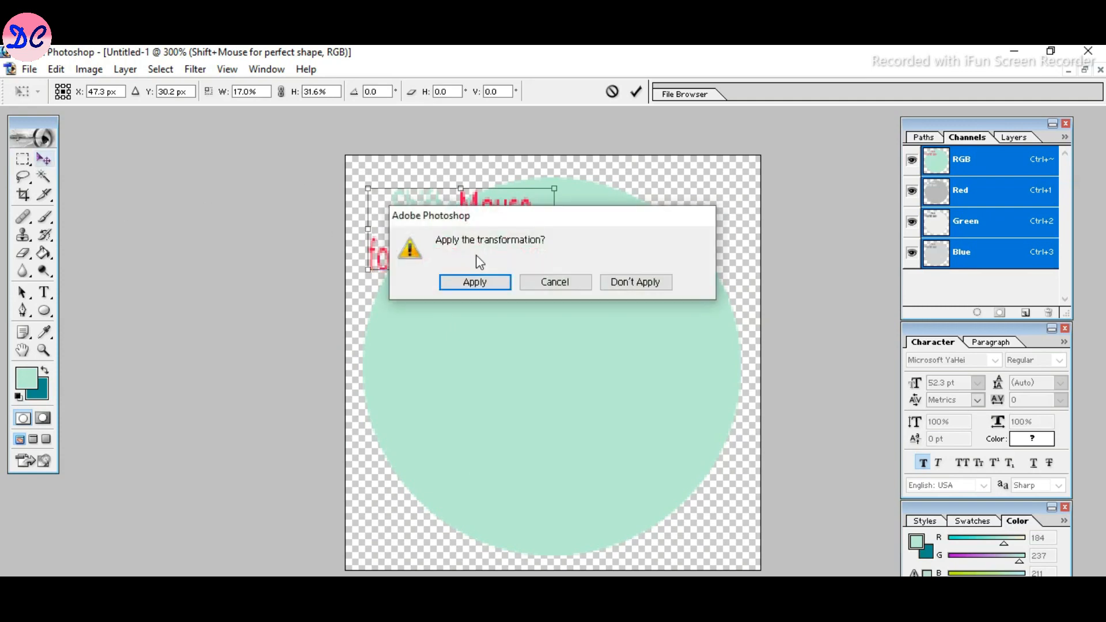
pyautogui.click(461, 282)
pyautogui.rightClick(453, 265)
pyautogui.click(466, 271)
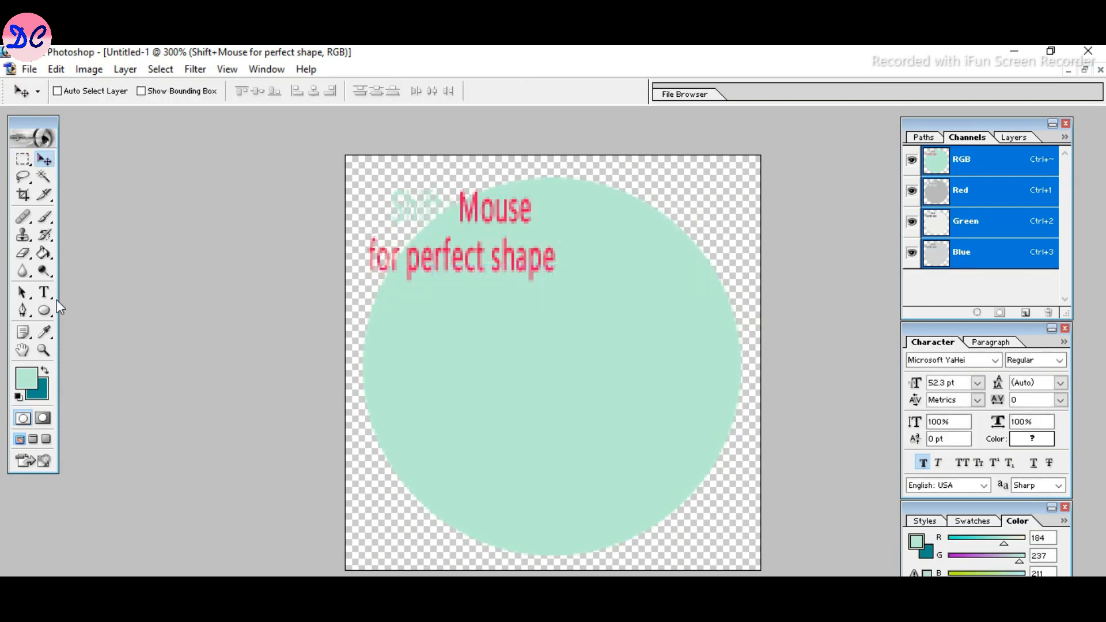
# Select both lines of the text and recolor them a uniform bright red
pyautogui.click(44, 292)
pyautogui.moveTo(556, 273); pyautogui.dragTo(392, 196)
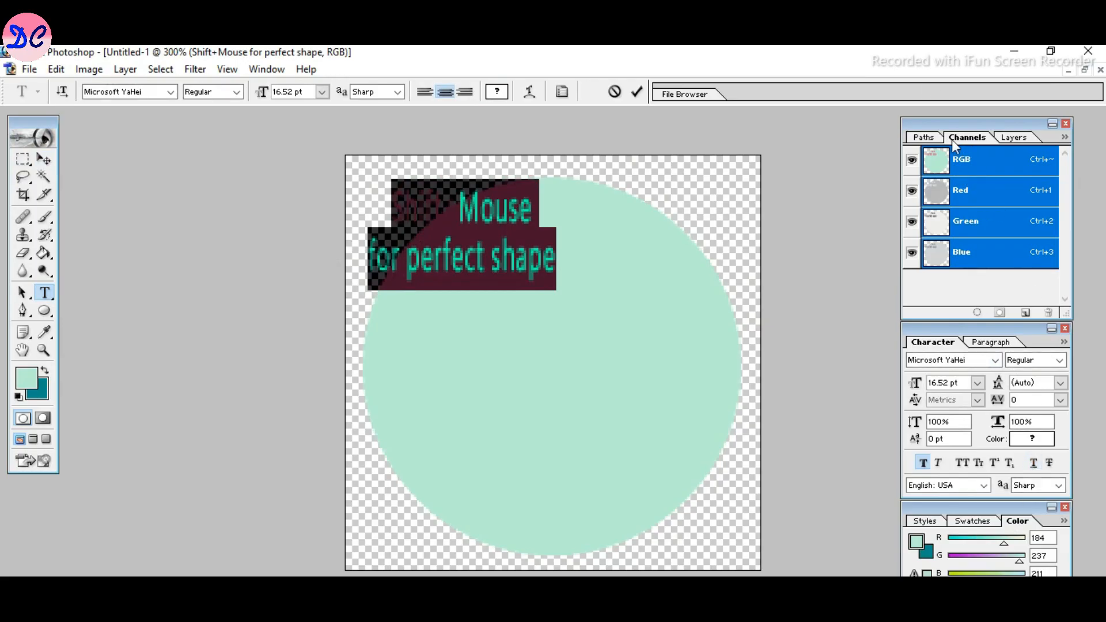
pyautogui.click(978, 399)
pyautogui.click(851, 269)
pyautogui.click(1031, 439)
pyautogui.click(818, 345)
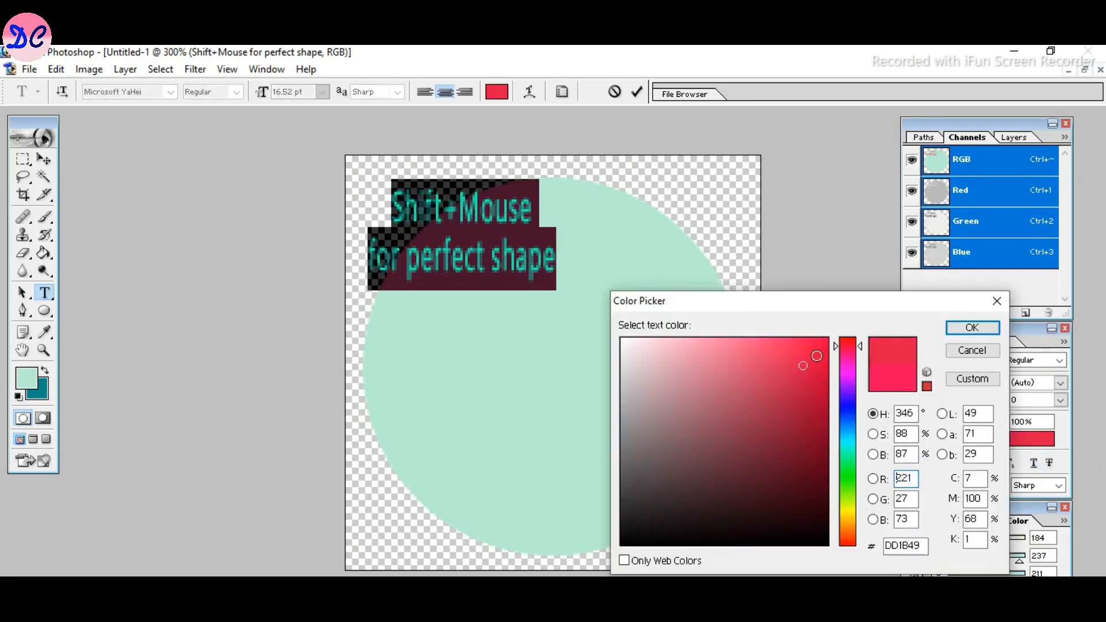
pyautogui.click(972, 327)
pyautogui.hotkey('ctrl', 'Return')
# Reposition the red text into the upper-left corner of the canvas
pyautogui.click(44, 159)
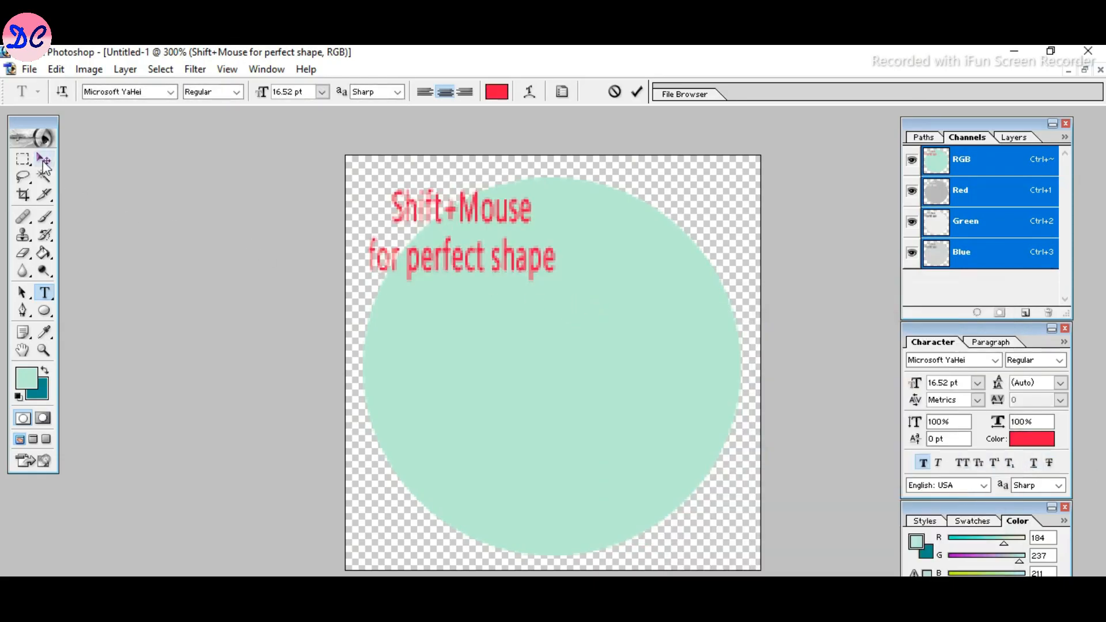
pyautogui.moveTo(484, 254); pyautogui.dragTo(557, 299)
pyautogui.hotkey('ctrl', 't')
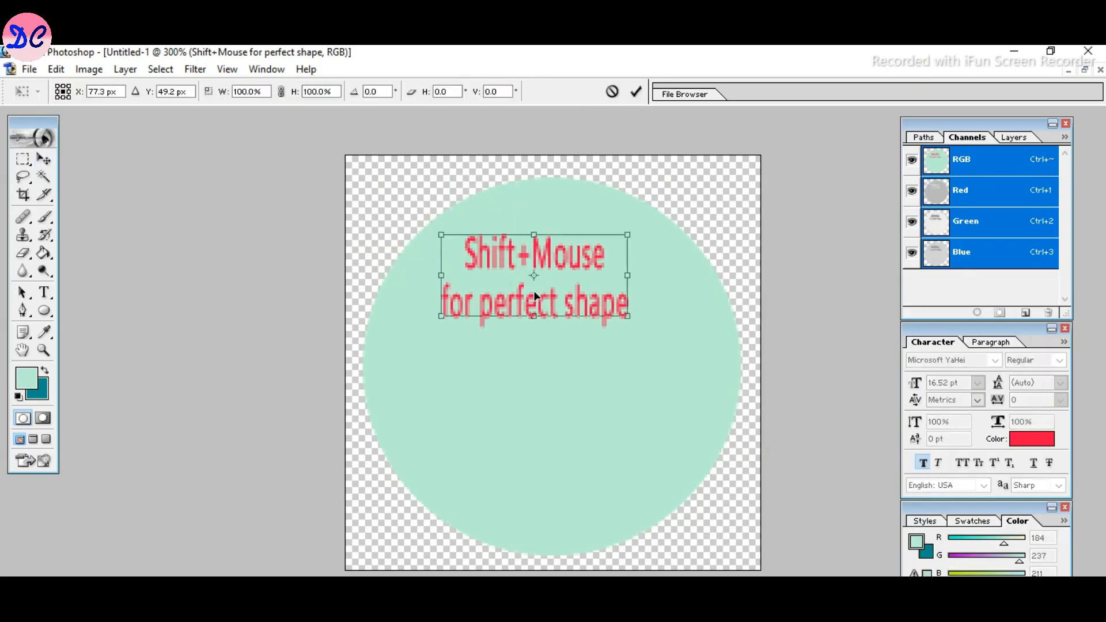
pyautogui.moveTo(541, 233); pyautogui.dragTo(440, 165)
pyautogui.press('Return')
# Enlarge the text with Free Transform to nearly the full width of the canvas
pyautogui.hotkey('ctrl', 'alt', '0')
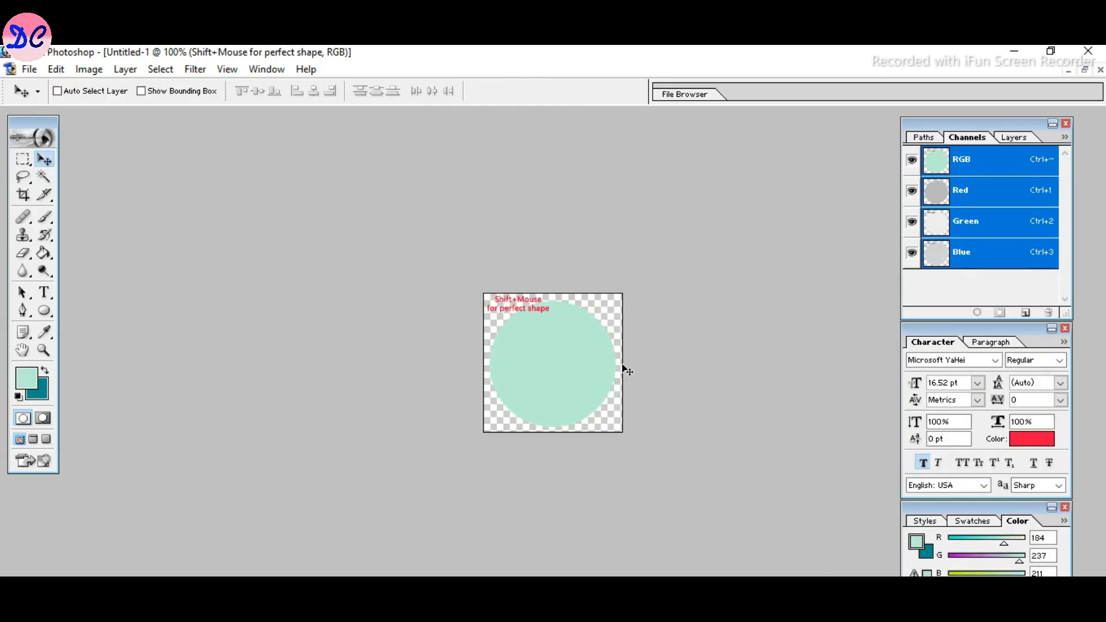
pyautogui.hotkey('ctrl', 't')
pyautogui.moveTo(550, 311); pyautogui.dragTo(612, 329)
pyautogui.press('Return')
pyautogui.hotkey('ctrl', '+')
pyautogui.hotkey('ctrl', '+')
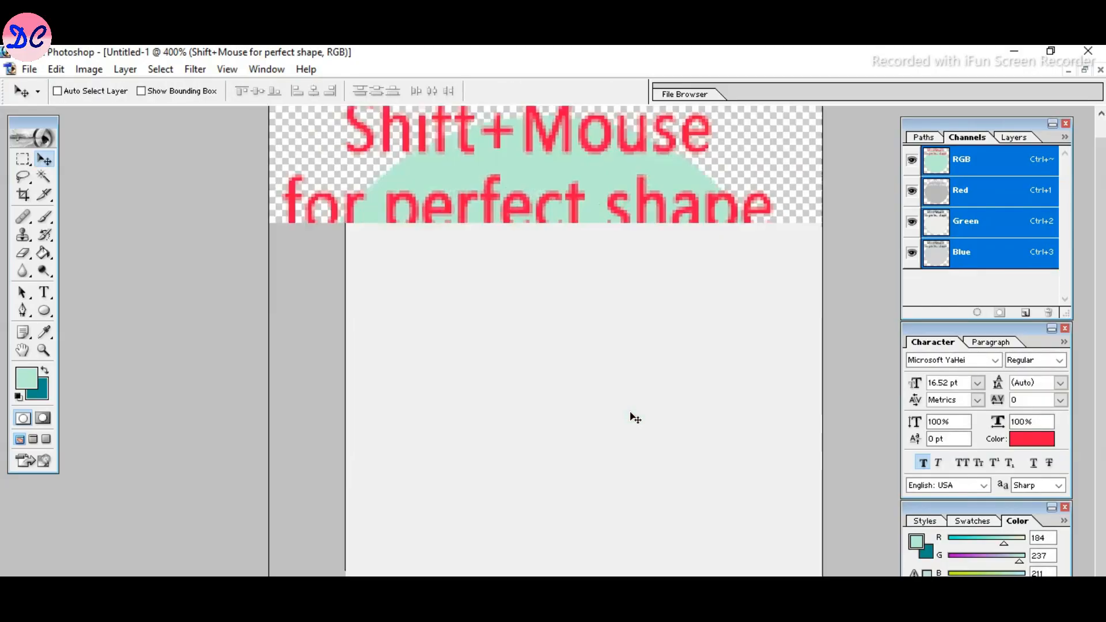
# Move the text to the canvas's top edge and scale it to 68.3% width and 58.2% height
pyautogui.moveTo(641, 277); pyautogui.dragTo(567, 248)
pyautogui.hotkey('ctrl', 't')
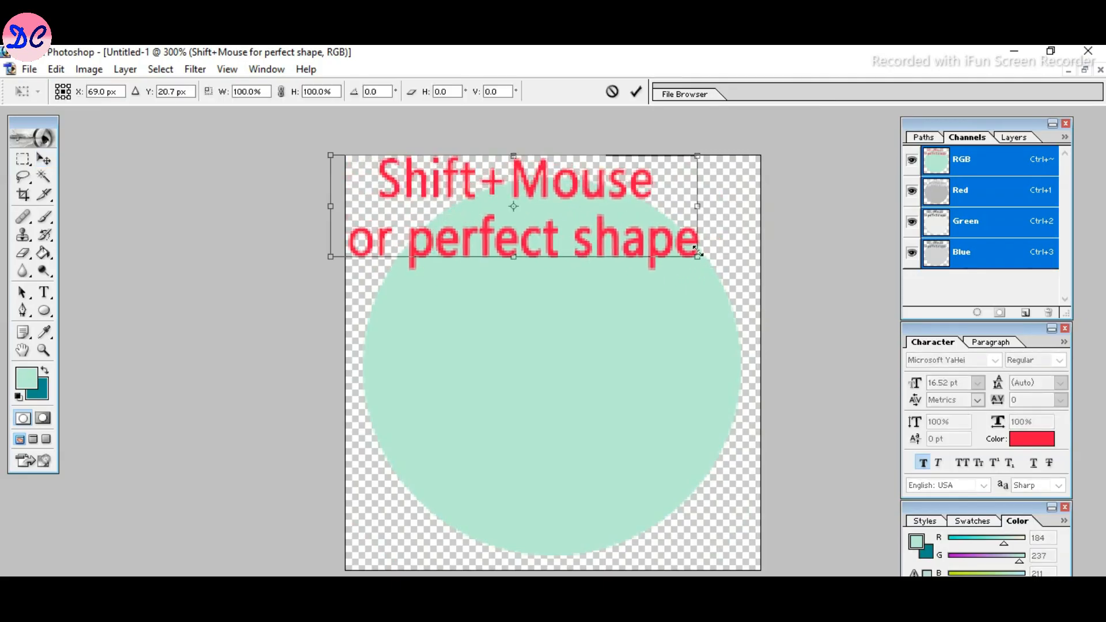
pyautogui.moveTo(697, 252); pyautogui.dragTo(587, 206)
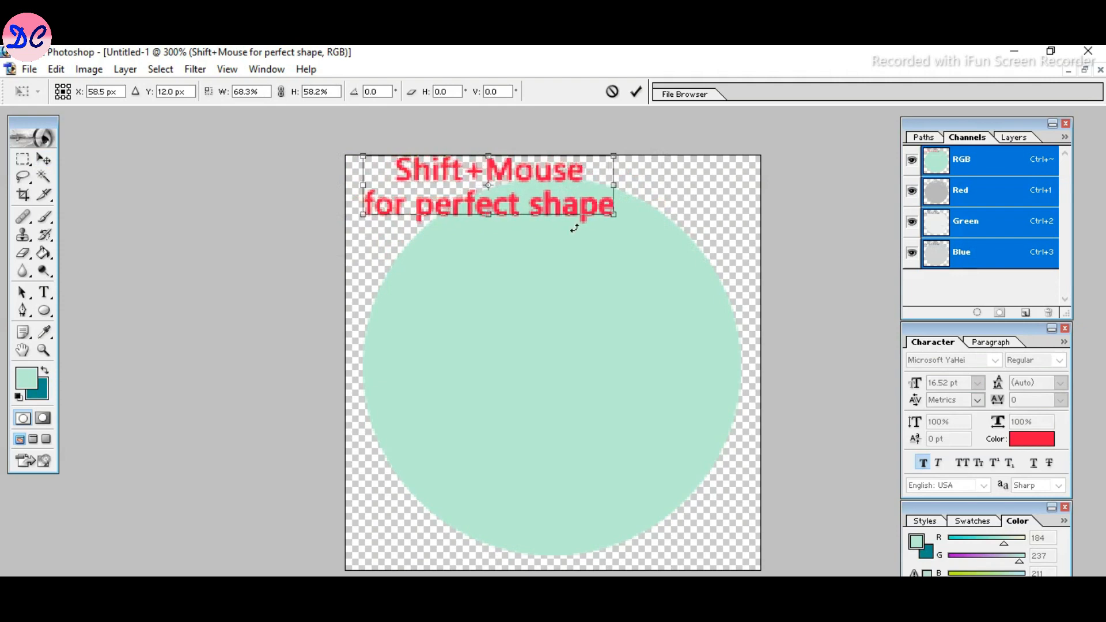
pyautogui.press('Return')
# Select the circle's layer and nudge the circle slightly to the left
pyautogui.rightClick(546, 317)
pyautogui.click(567, 331)
pyautogui.press('Left')
pyautogui.press('Left')
pyautogui.press('Left')
pyautogui.press('Left')
pyautogui.press('Left')
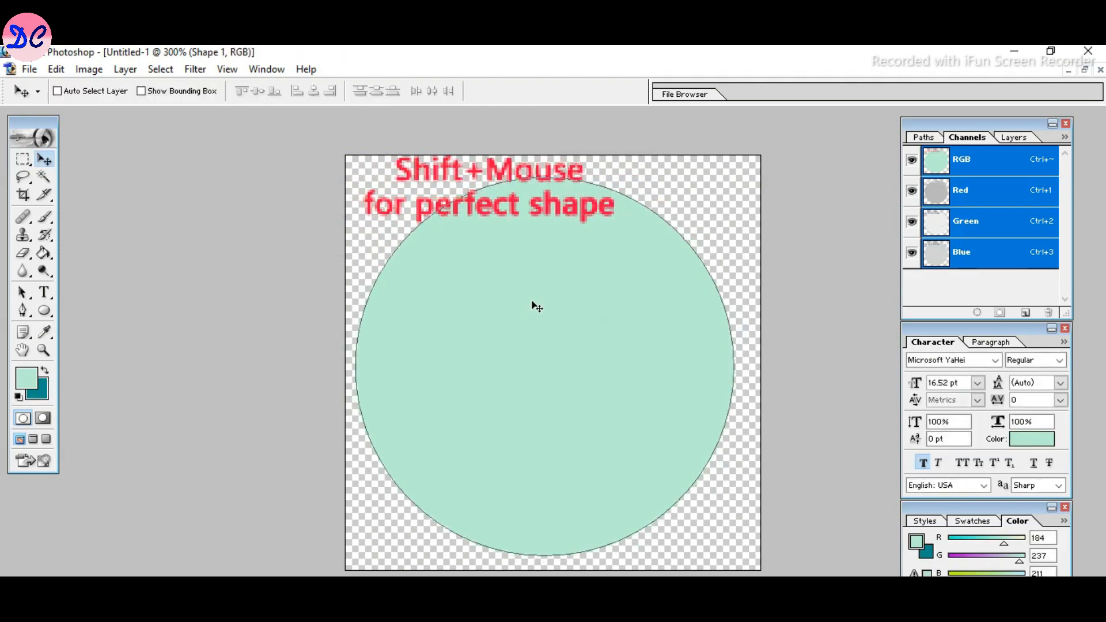
# Stretch the circle's right side slightly outward with Free Transform and apply the transformation
pyautogui.hotkey('ctrl', 't')
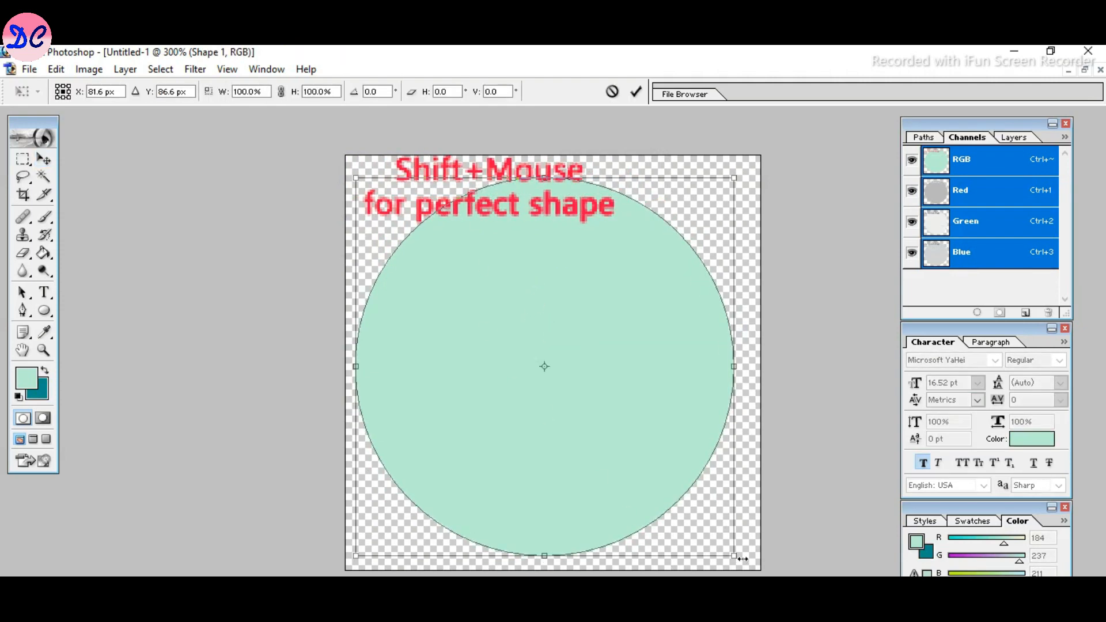
pyautogui.moveTo(742, 558); pyautogui.dragTo(755, 558)
pyautogui.doubleClick(634, 481)
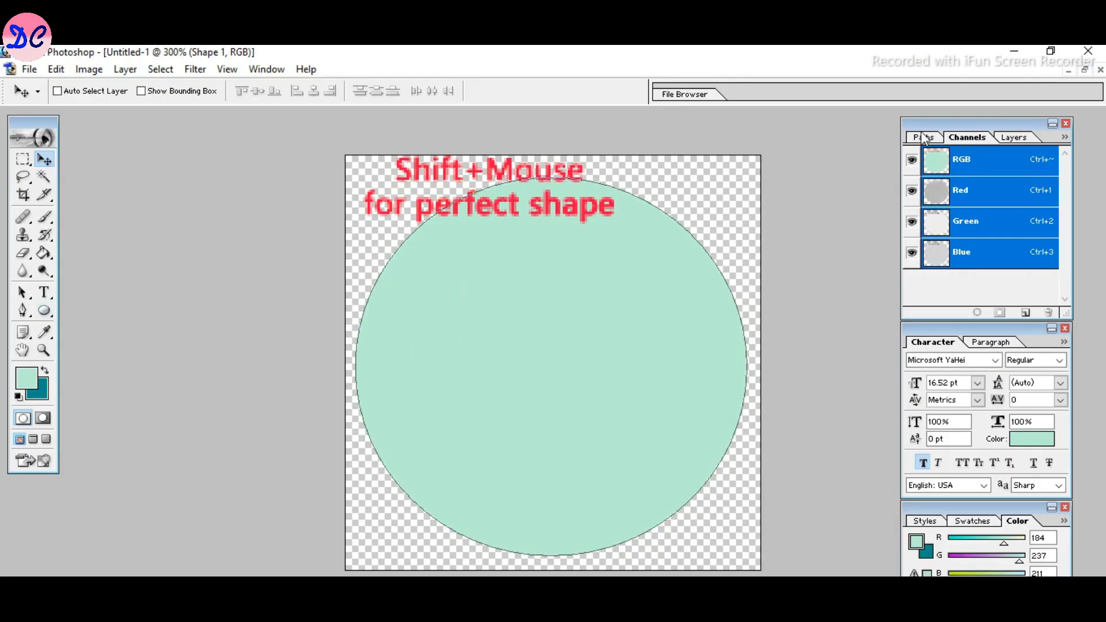
# Change the circle shape layer's fill color to blue (2605EF)
pyautogui.click(1012, 137)
pyautogui.doubleClick(952, 233)
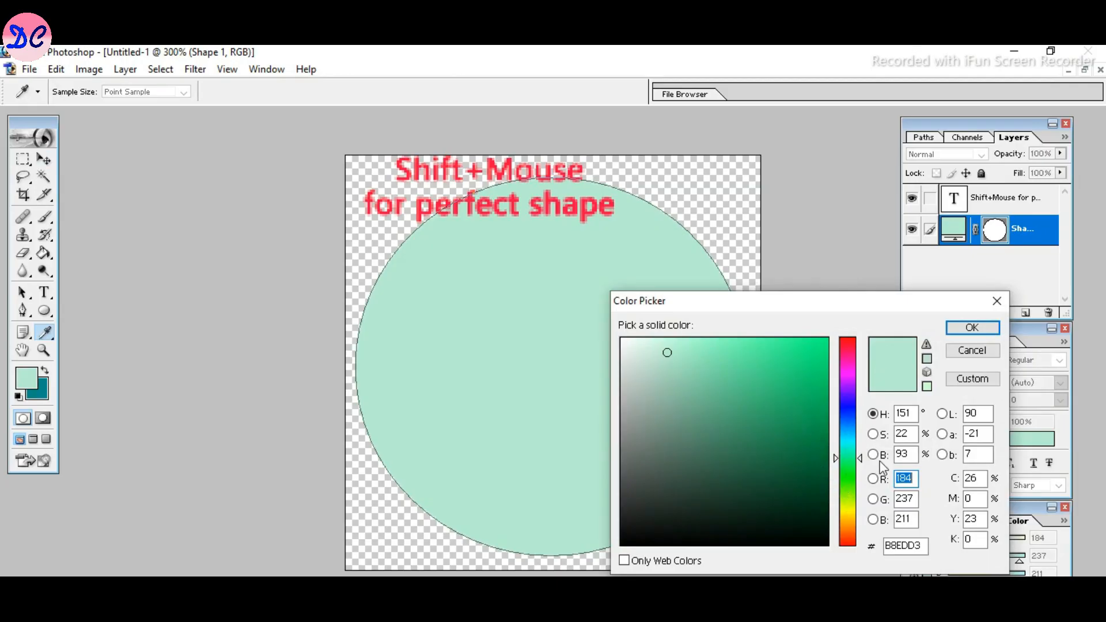
pyautogui.click(844, 408)
pyautogui.moveTo(812, 369); pyautogui.dragTo(827, 351)
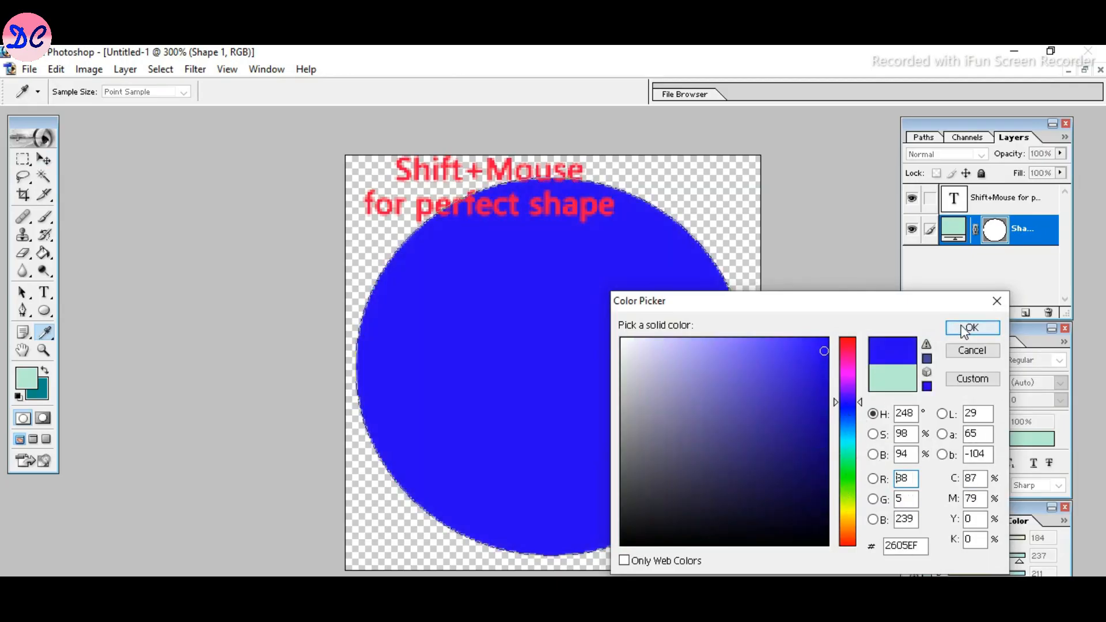
pyautogui.click(971, 327)
# Add the text "facebook" on the blue circle and move it slightly up and to the right
pyautogui.click(45, 292)
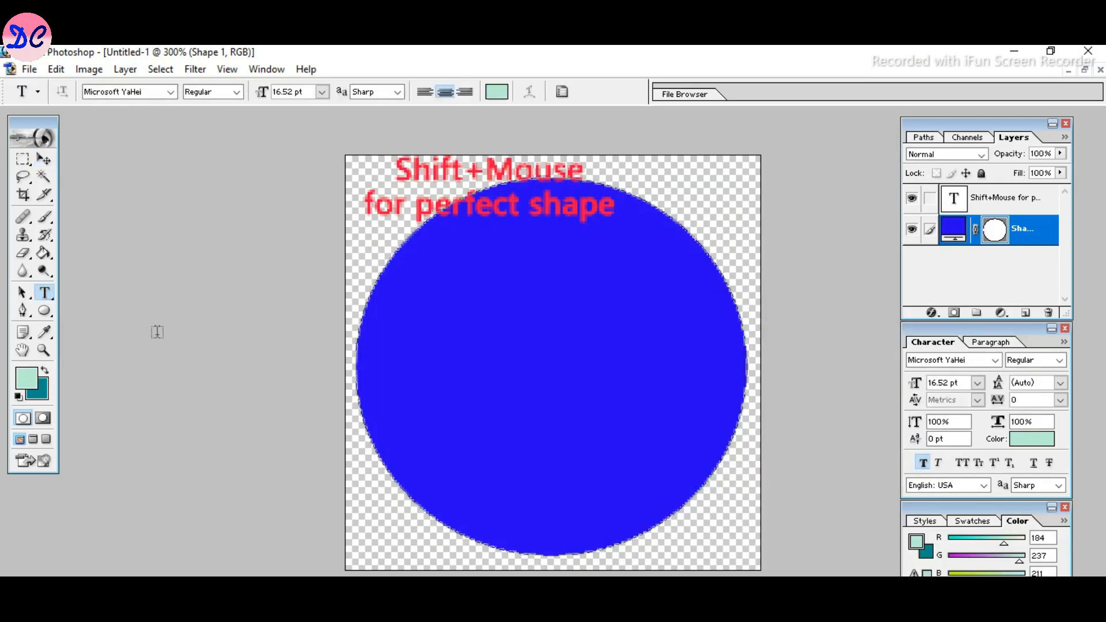
pyautogui.click(538, 382)
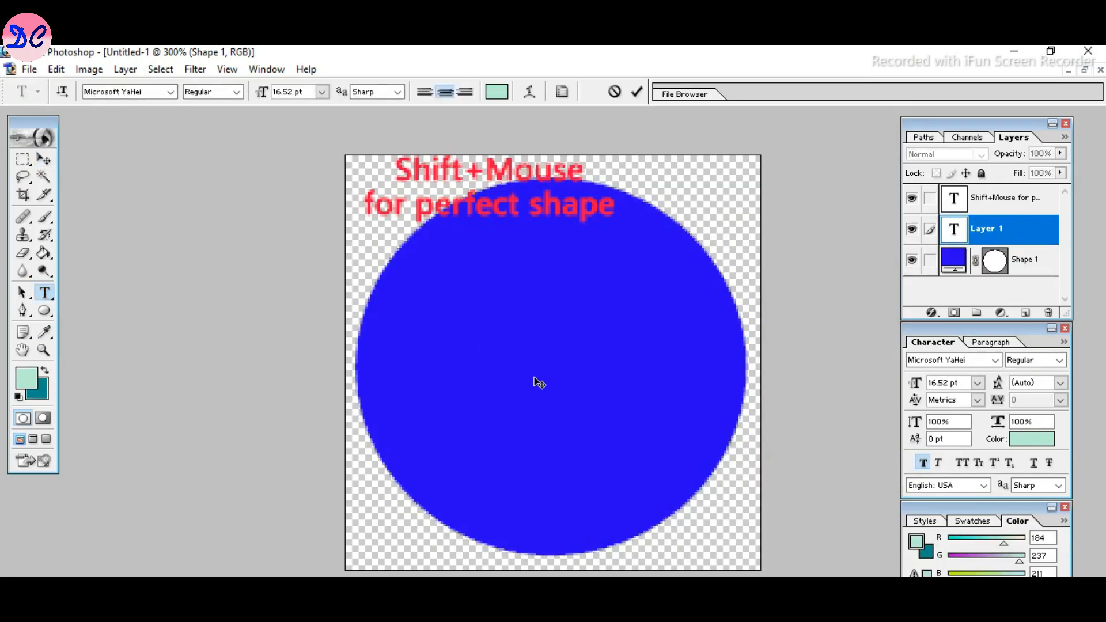
pyautogui.write('facebook')
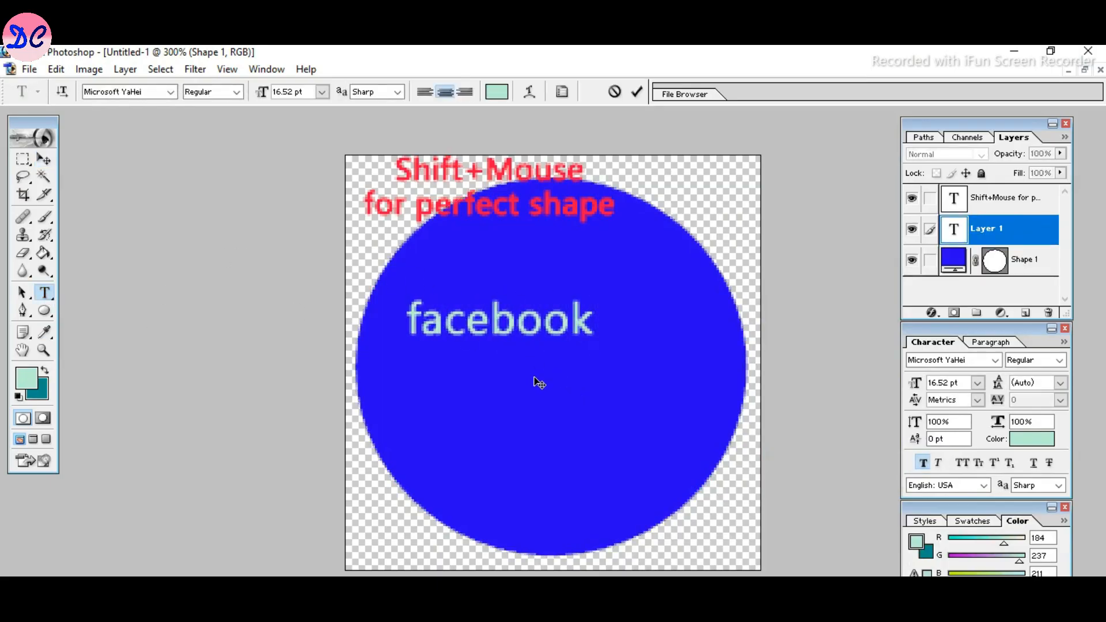
pyautogui.click(44, 159)
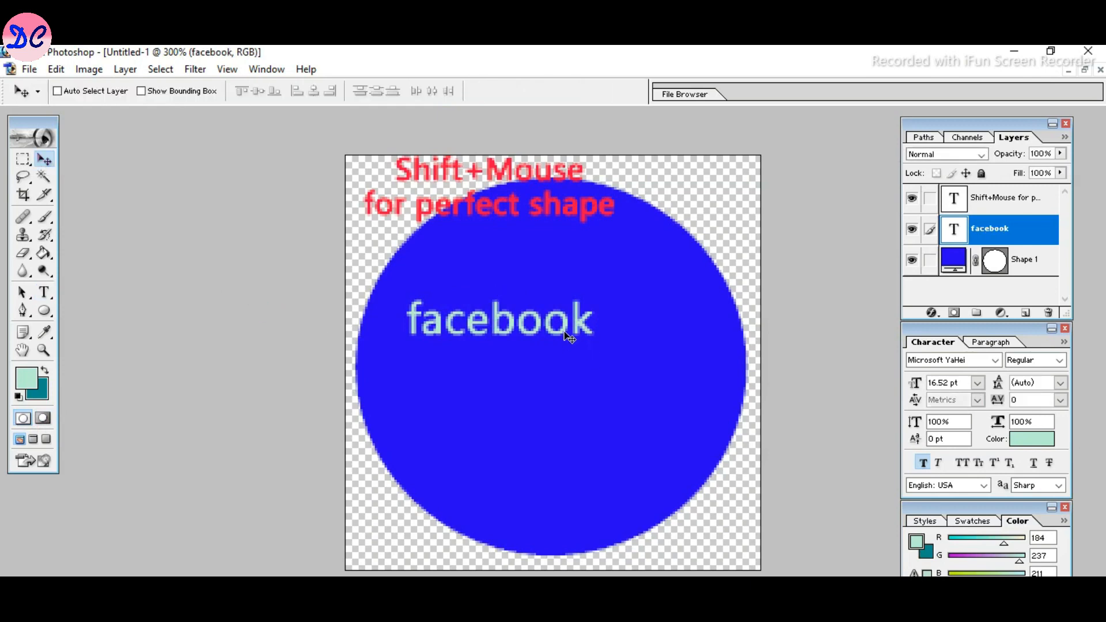
pyautogui.moveTo(473, 333); pyautogui.dragTo(506, 322)
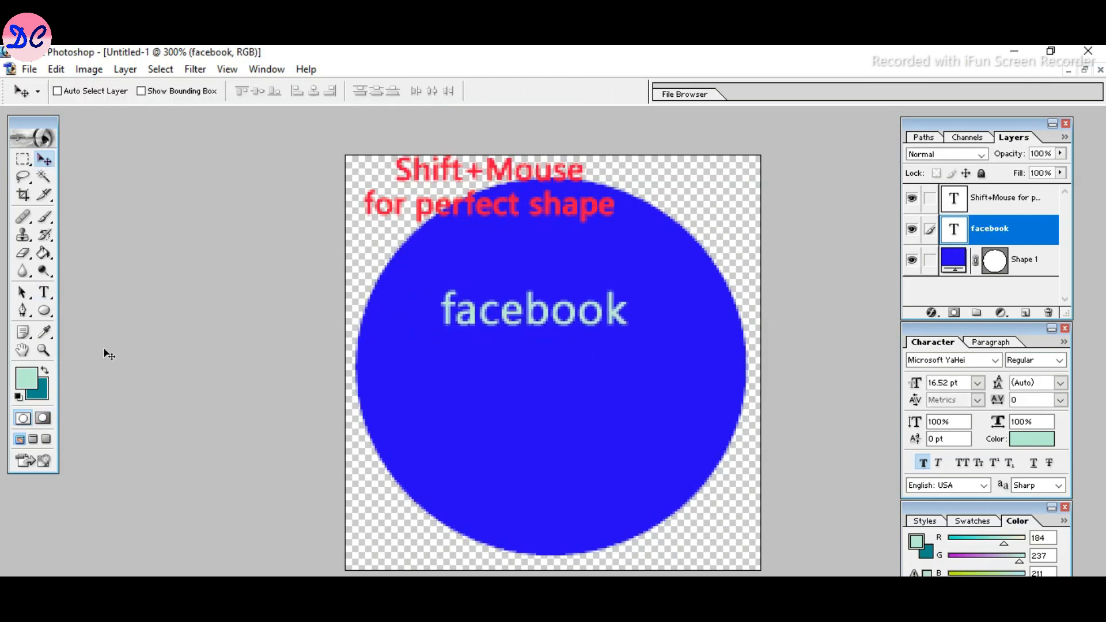
# Scale the "facebook" text to 145.1% width and 147.5% height and shift it left toward the circle's center
pyautogui.hotkey('ctrl', 't')
pyautogui.moveTo(630, 328); pyautogui.dragTo(713, 323)
pyautogui.press('Return')
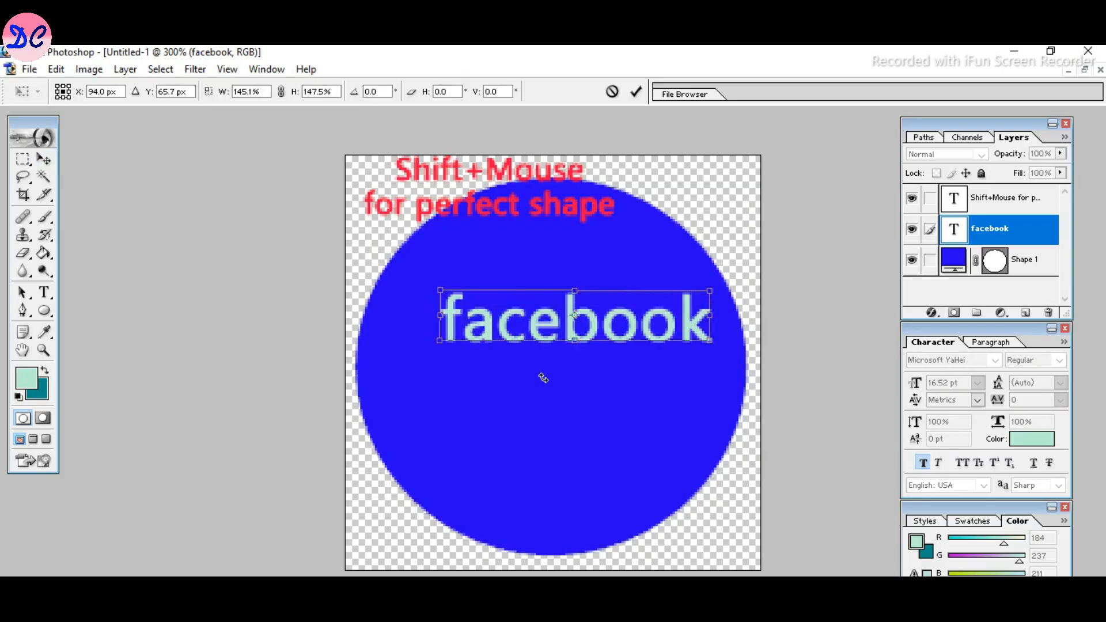
pyautogui.moveTo(614, 328); pyautogui.dragTo(580, 318)
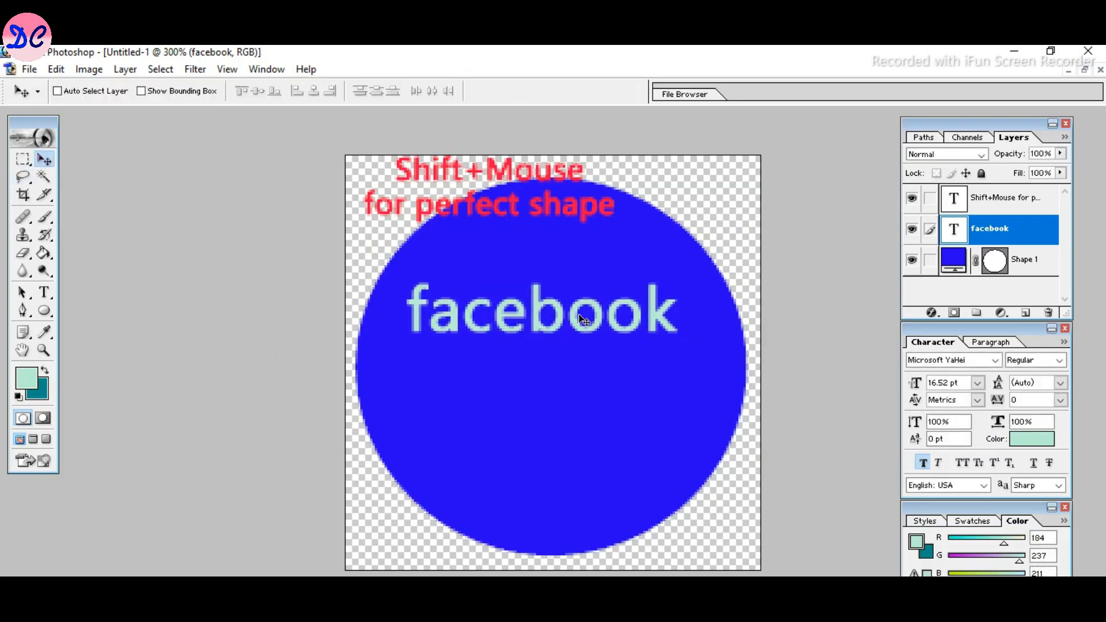
# Enlarge the "facebook" text further to 124.3% width and 146.9% height so it spans the circle
pyautogui.hotkey('ctrl', 't')
pyautogui.moveTo(678, 333); pyautogui.dragTo(722, 344)
pyautogui.moveTo(557, 343)
pyautogui.mouseDown()
pyautogui.moveTo(561, 366)
pyautogui.moveTo(564, 353)
pyautogui.mouseUp()
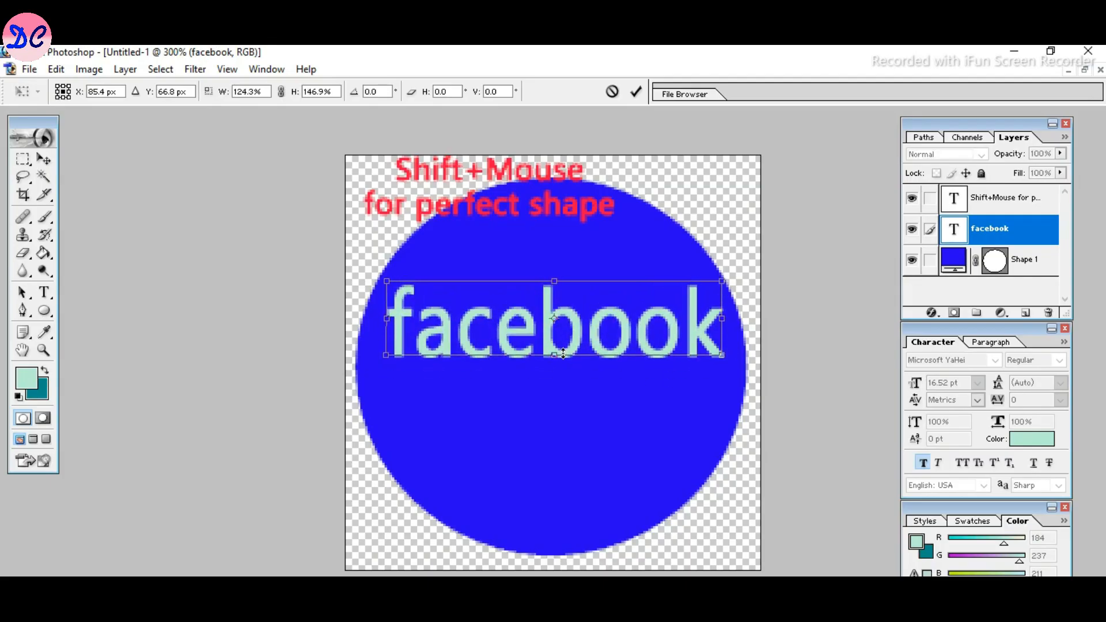
pyautogui.press('Return')
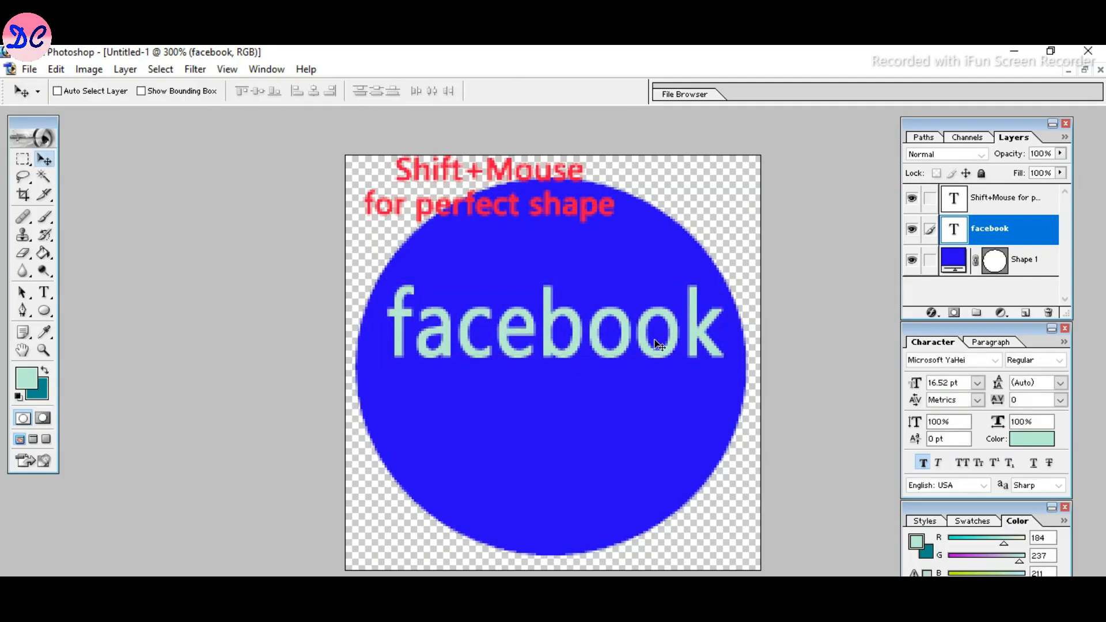
# Change the "facebook" text color to near-white (F0F5F6)
pyautogui.click(1015, 442)
pyautogui.click(626, 345)
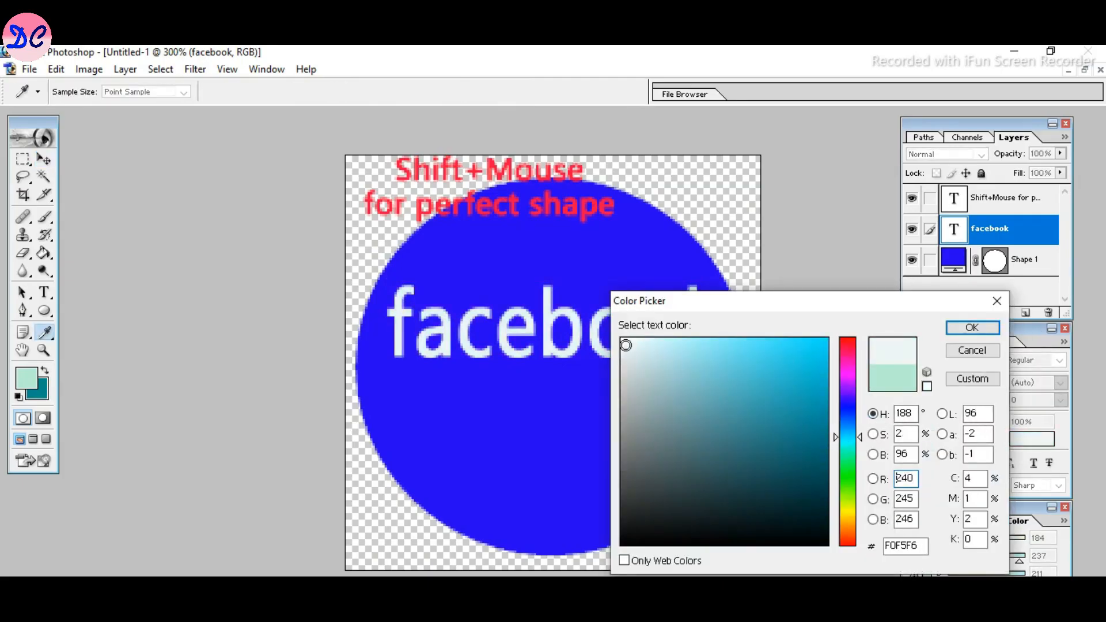
pyautogui.click(973, 328)
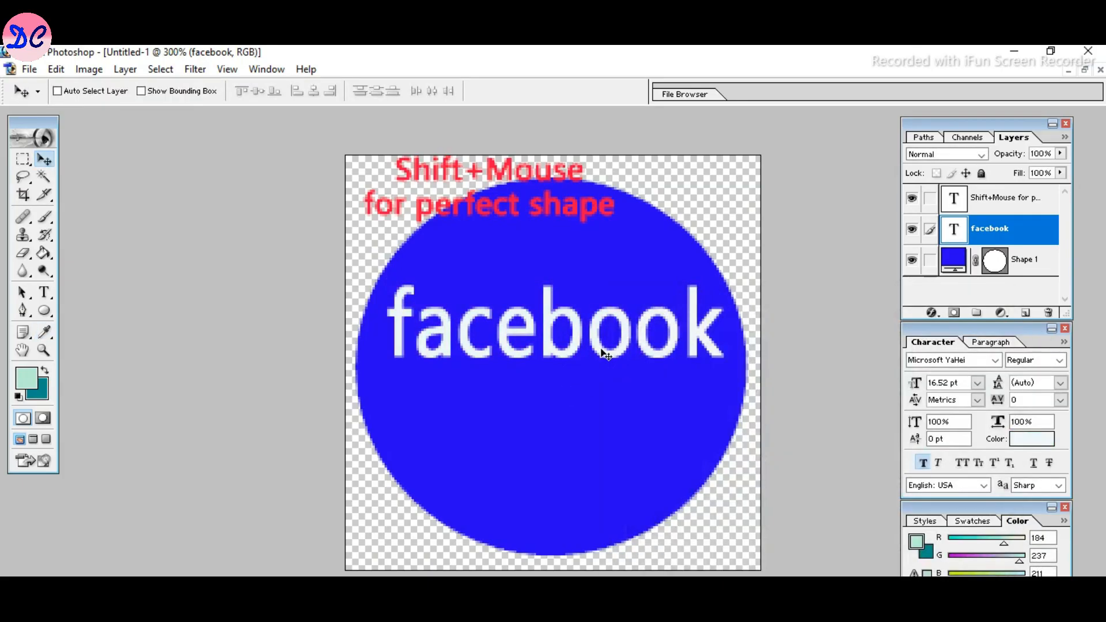
# Duplicate the "facebook" text directly below and replace the copy's wording with "Profile" and "Picture" on two lines
pyautogui.moveTo(547, 378); pyautogui.dragTo(547, 455)
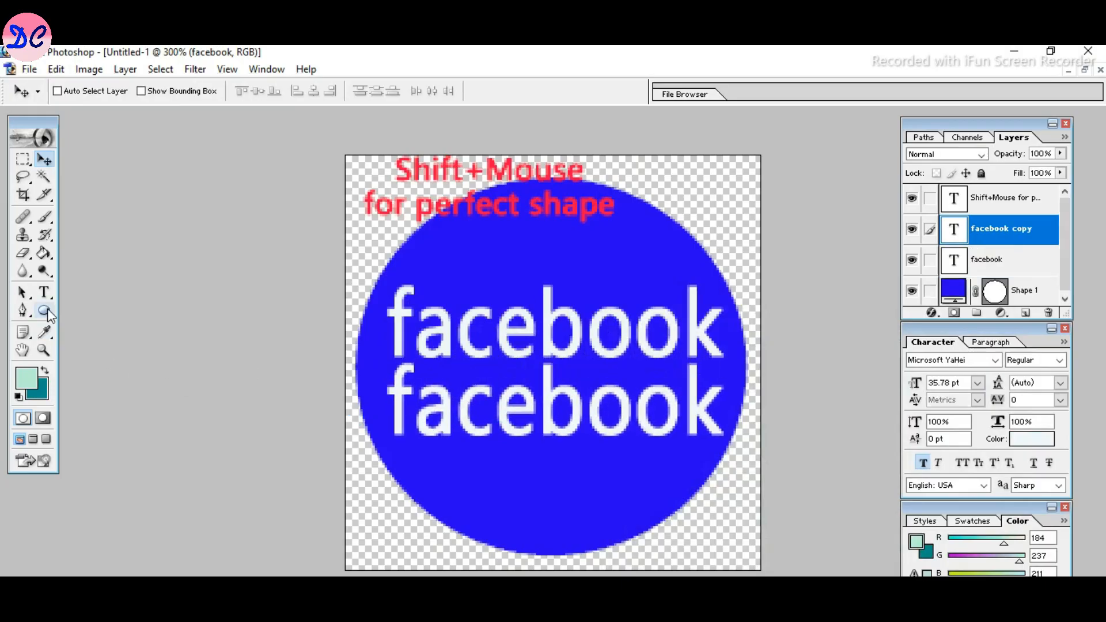
pyautogui.press('t')
pyautogui.click(629, 402)
pyautogui.hotkey('ctrl', 'a')
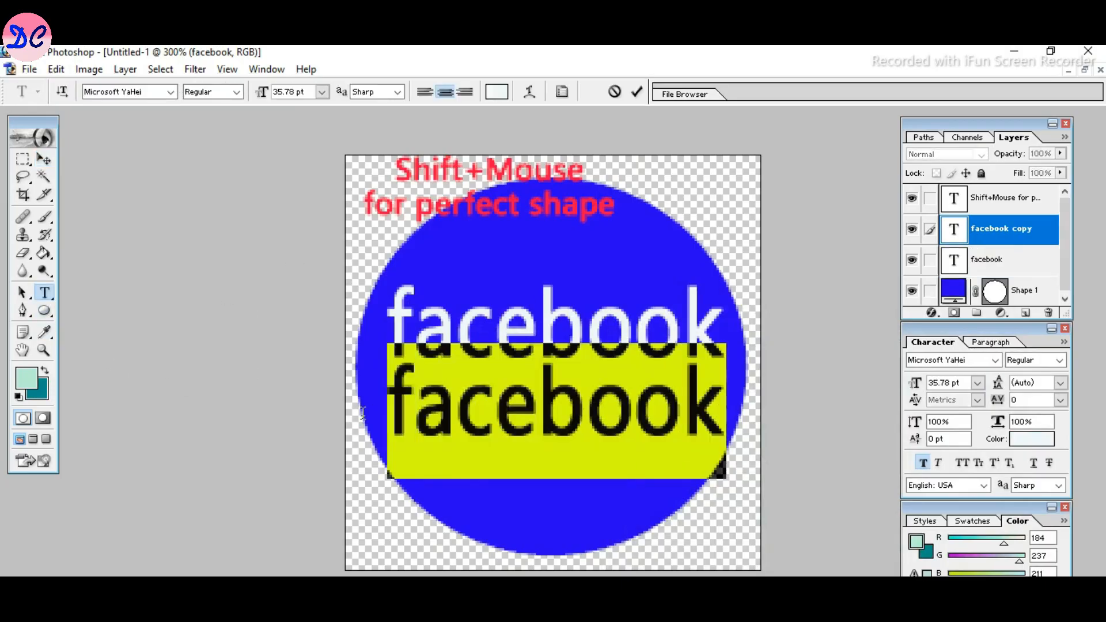
pyautogui.write('Profile')
pyautogui.press('Return')
pyautogui.write('pi')
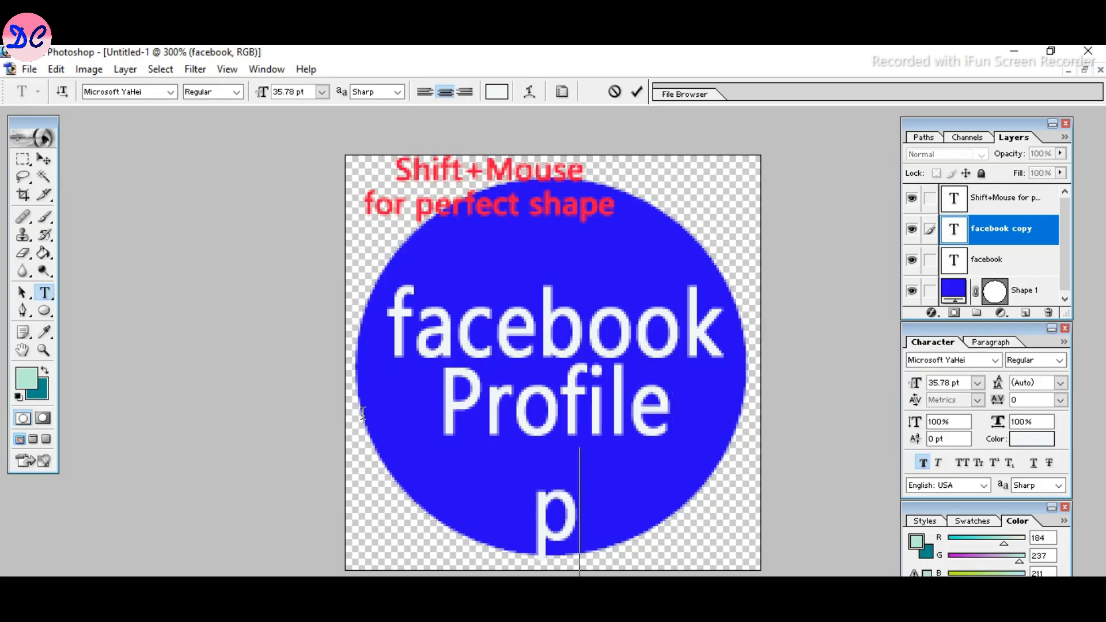
pyautogui.press('BackSpace')
pyautogui.press('BackSpace')
pyautogui.write('Picture')
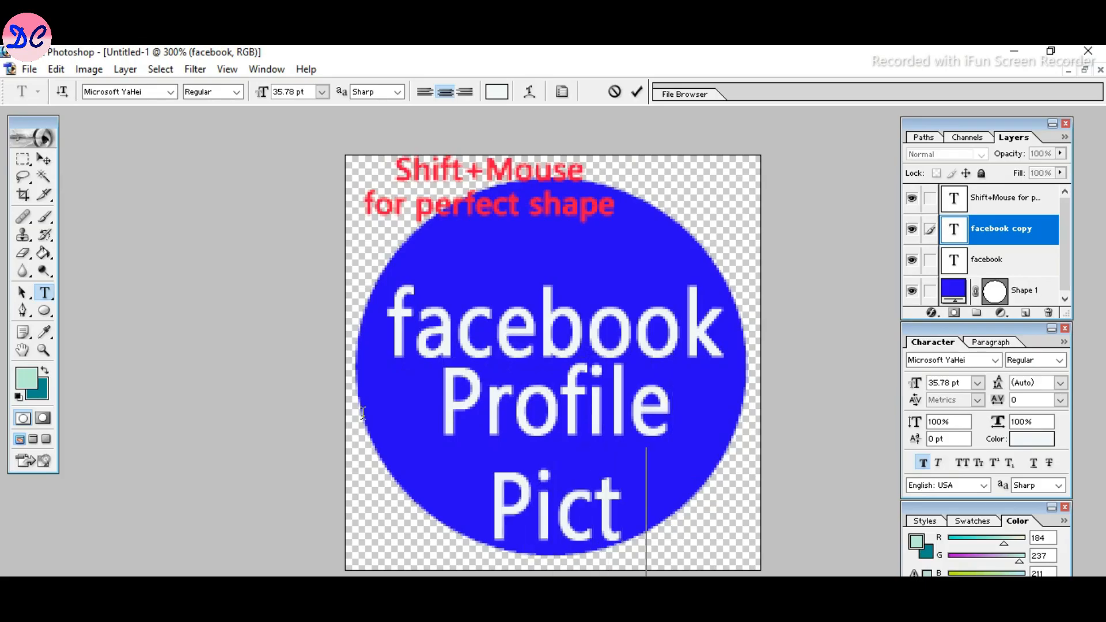
# Squash the "Profile Picture" text to 47.7% height, narrow it and center it beneath "facebook"
pyautogui.click(44, 159)
pyautogui.moveTo(519, 512)
pyautogui.mouseDown()
pyautogui.moveTo(513, 478)
pyautogui.moveTo(521, 501)
pyautogui.mouseUp()
pyautogui.hotkey('ctrl', 't')
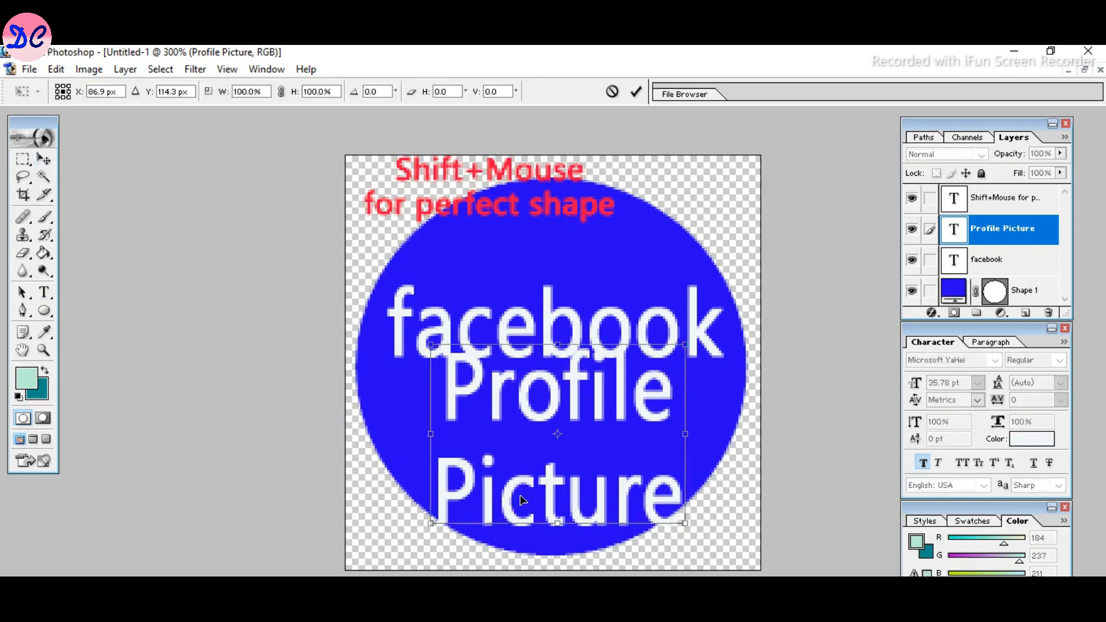
pyautogui.moveTo(557, 342); pyautogui.dragTo(558, 420)
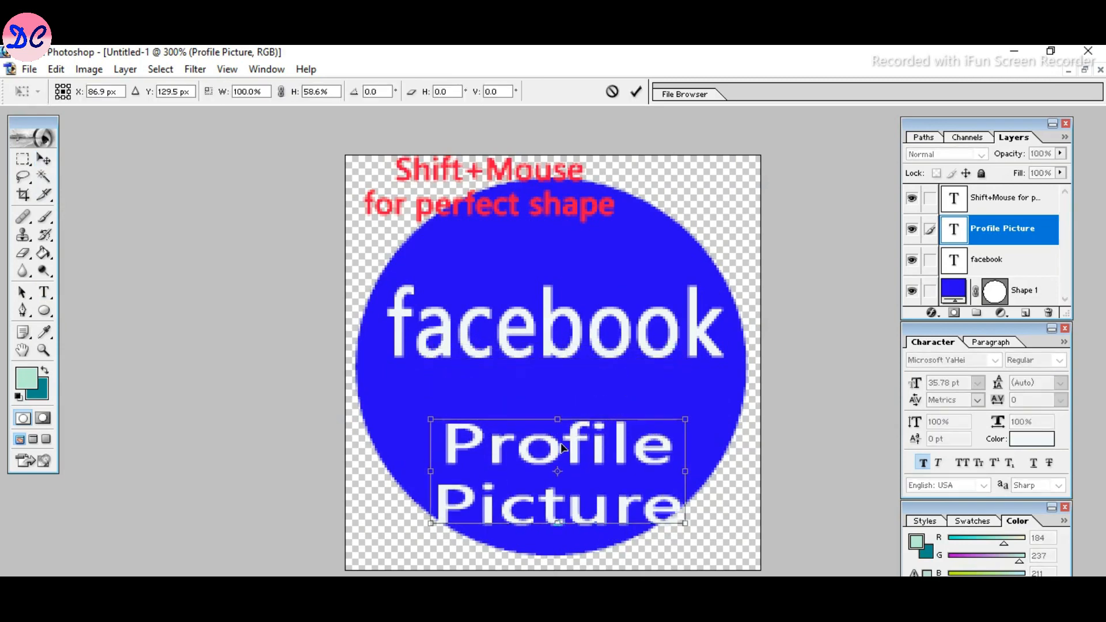
pyautogui.moveTo(575, 504); pyautogui.dragTo(576, 453)
pyautogui.moveTo(553, 369); pyautogui.dragTo(554, 389)
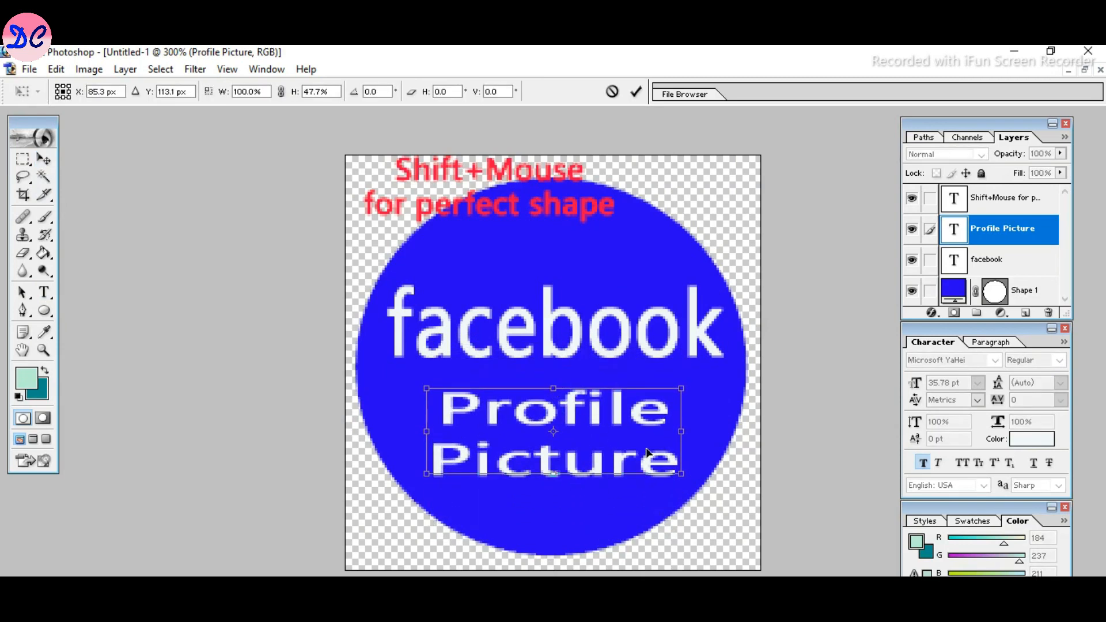
pyautogui.moveTo(678, 431); pyautogui.dragTo(627, 431)
pyautogui.moveTo(528, 414); pyautogui.dragTo(558, 407)
pyautogui.press('Return')
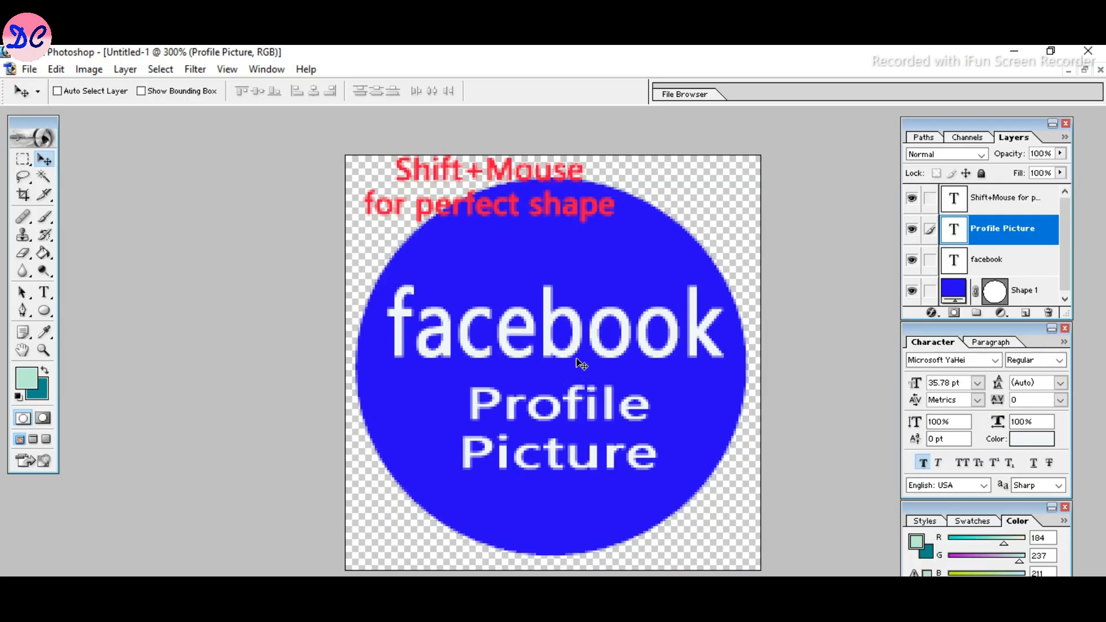
# Move the "Profile Picture" text up and to the left and join its two words on one line
pyautogui.rightClick(558, 459)
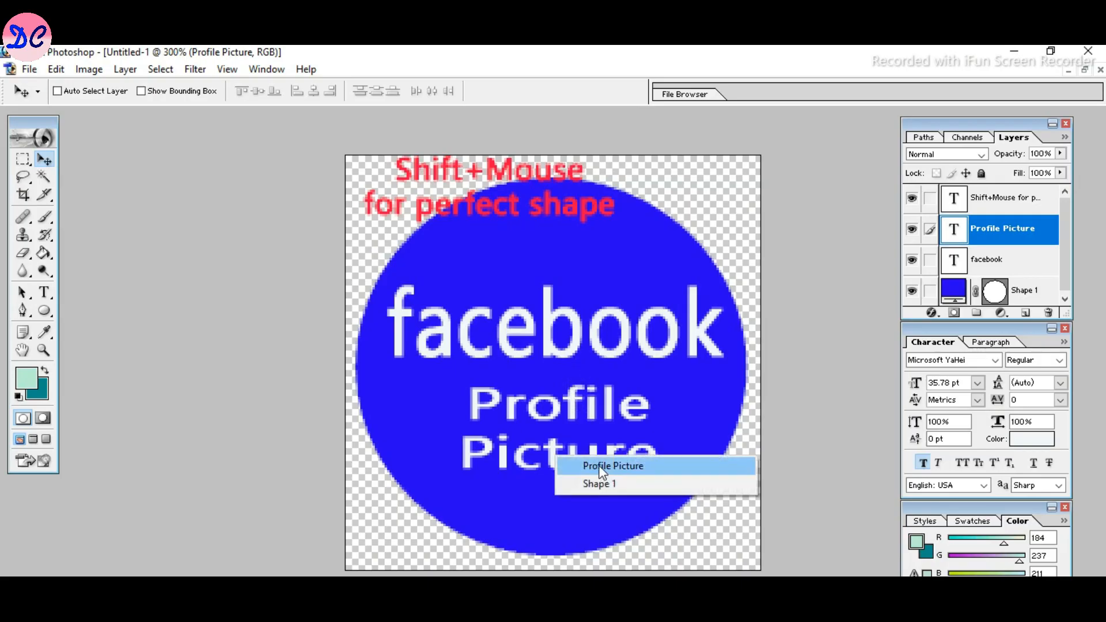
pyautogui.click(304, 469)
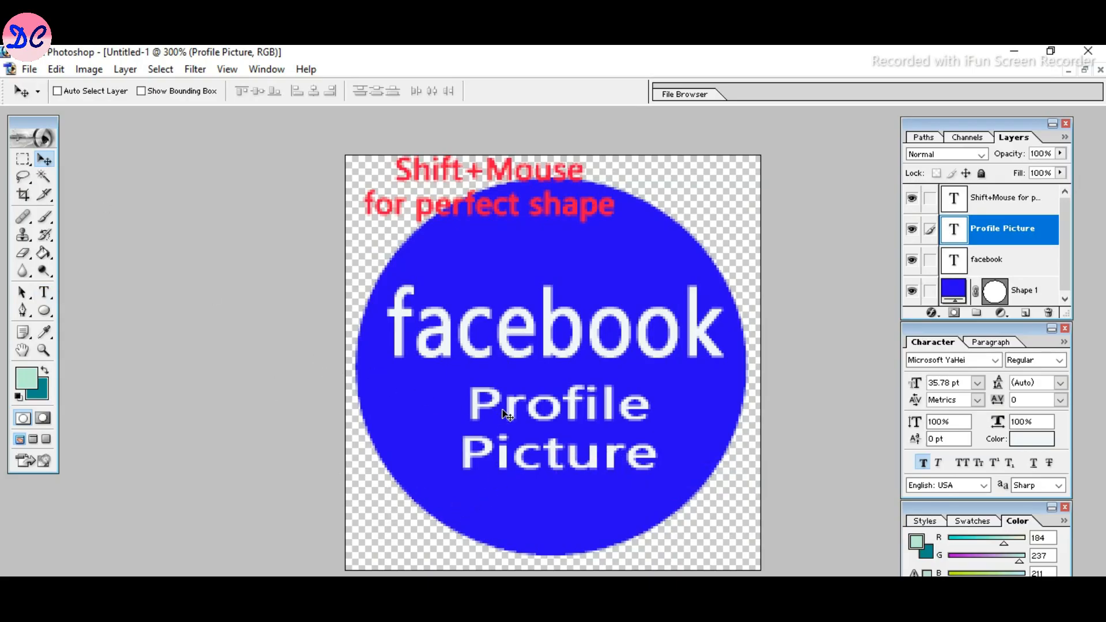
pyautogui.rightClick(507, 414)
pyautogui.click(521, 415)
pyautogui.moveTo(522, 416); pyautogui.dragTo(458, 407)
pyautogui.click(45, 292)
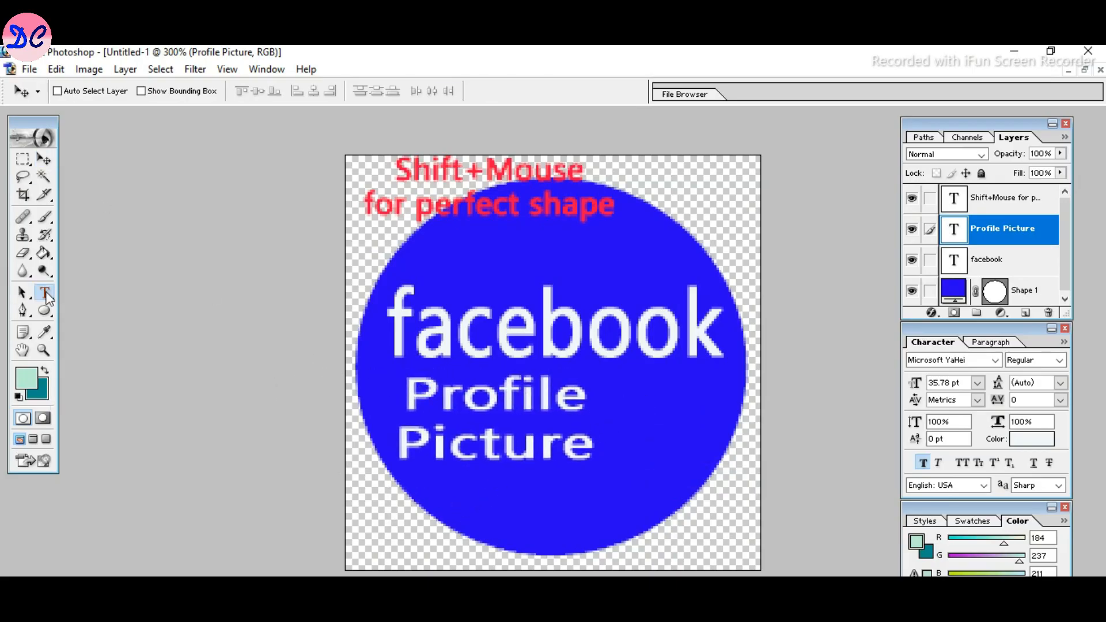
pyautogui.click(589, 396)
pyautogui.press('Delete')
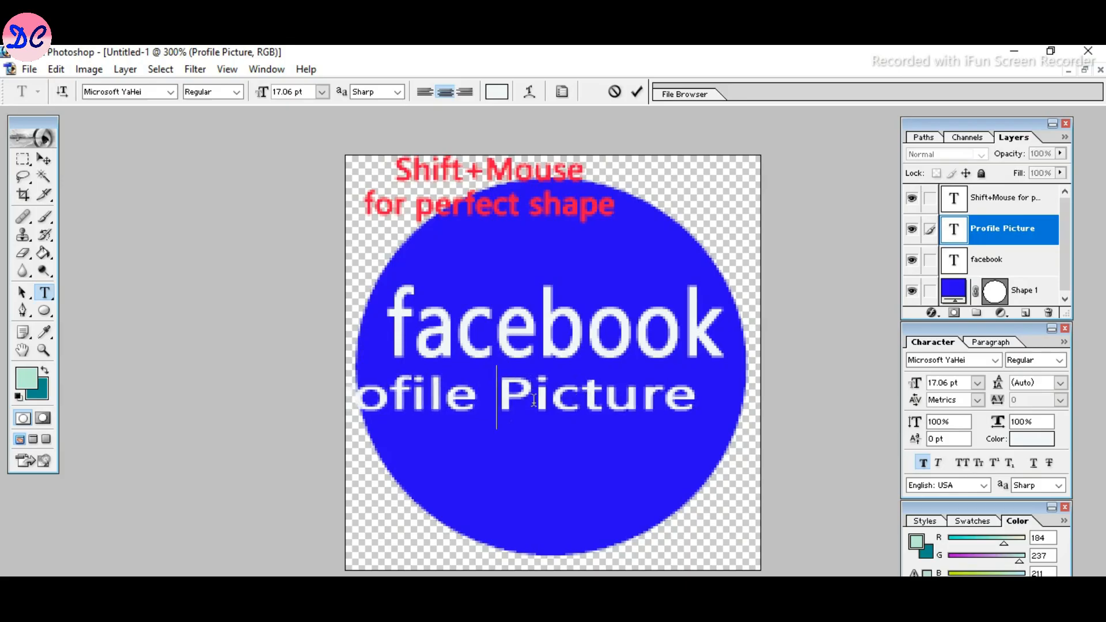
# Narrow the "Profile Picture" line from its left side with Free Transform so it fits inside the circle
pyautogui.click(43, 158)
pyautogui.hotkey('ctrl', 't')
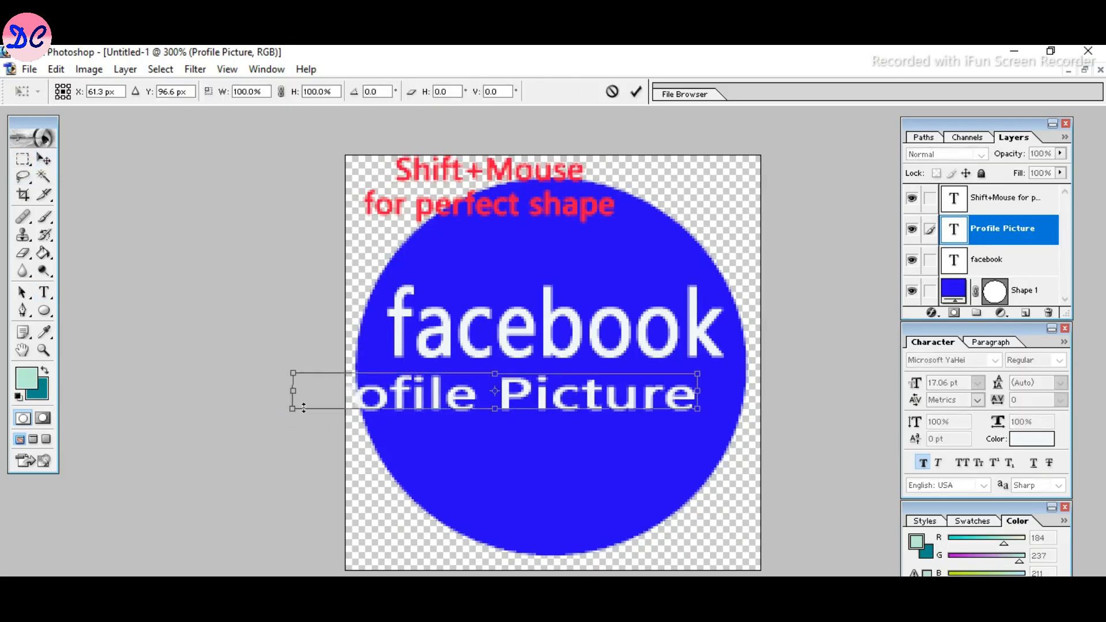
pyautogui.moveTo(304, 406); pyautogui.dragTo(416, 406)
pyautogui.press('Return')
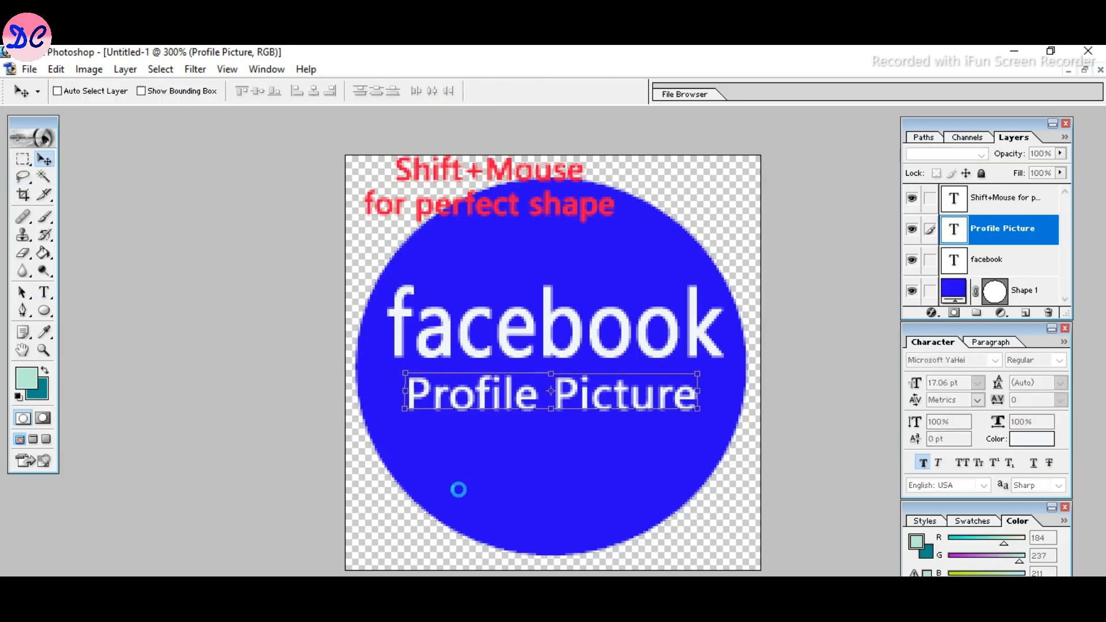
# Duplicate the "Profile Picture" line directly below and replace the copy's wording with "Size Design"
pyautogui.moveTo(578, 394); pyautogui.dragTo(576, 445)
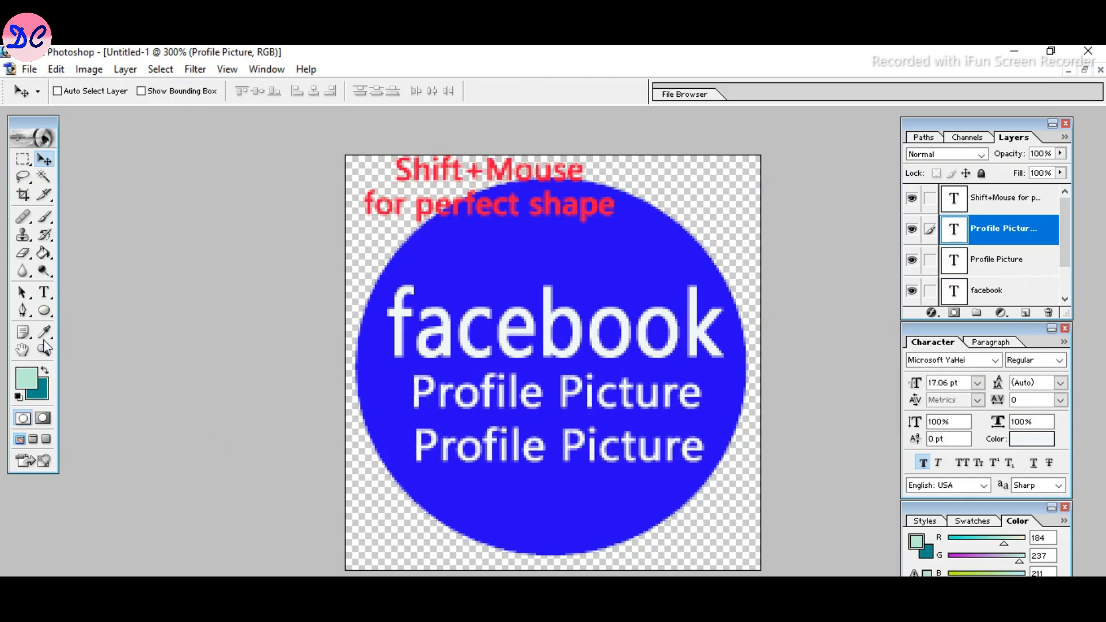
pyautogui.press('t')
pyautogui.click(701, 451)
pyautogui.press('BackSpace')
pyautogui.press('BackSpace')
pyautogui.press('BackSpace')
pyautogui.press('BackSpace')
pyautogui.press('BackSpace')
pyautogui.press('BackSpace')
pyautogui.press('BackSpace')
pyautogui.press('BackSpace')
pyautogui.press('BackSpace')
pyautogui.press('BackSpace')
pyautogui.press('BackSpace')
pyautogui.press('BackSpace')
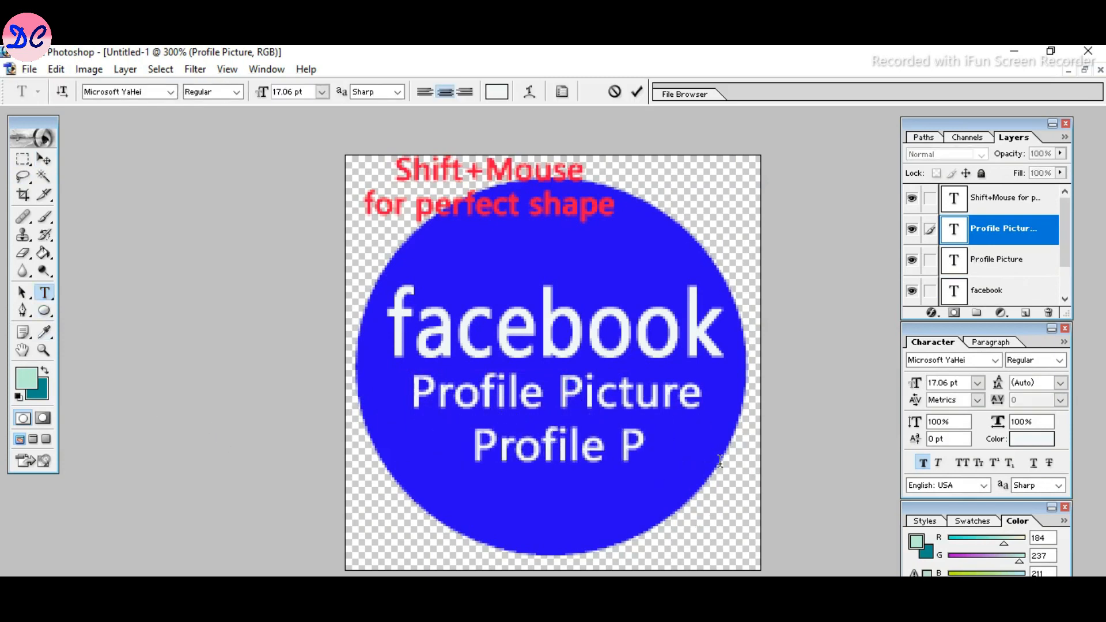
pyautogui.press('BackSpace')
pyautogui.press('BackSpace')
pyautogui.press('BackSpace')
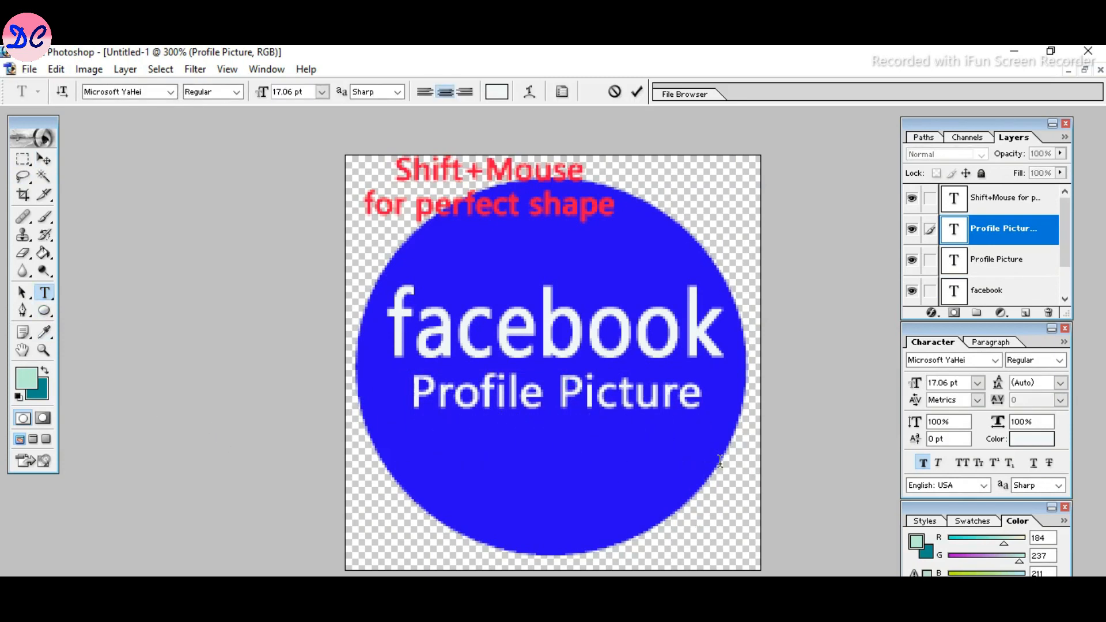
pyautogui.write('Size Design')
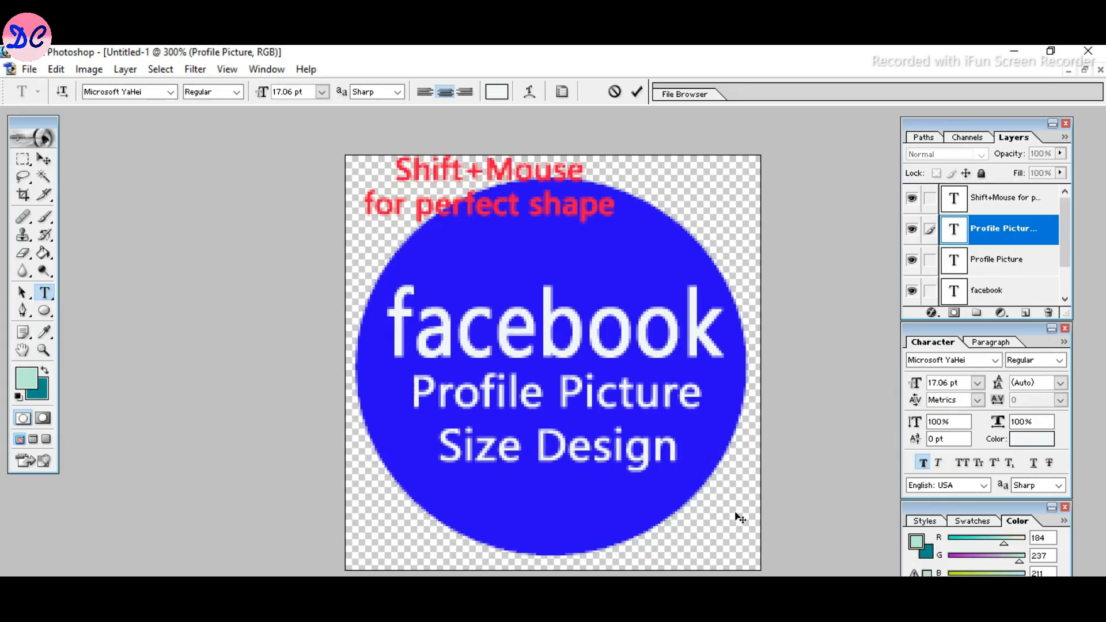
# Add "170x170 px" on a new line beneath "Size Design" in the same text layer
pyautogui.press('Return')
pyautogui.write('170')
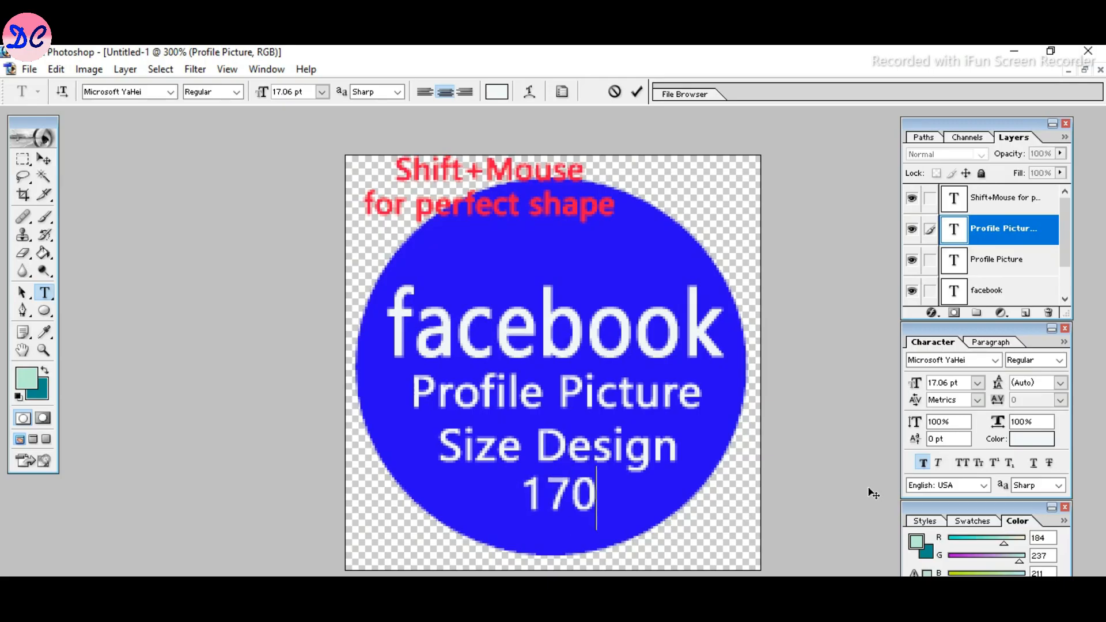
pyautogui.write('*')
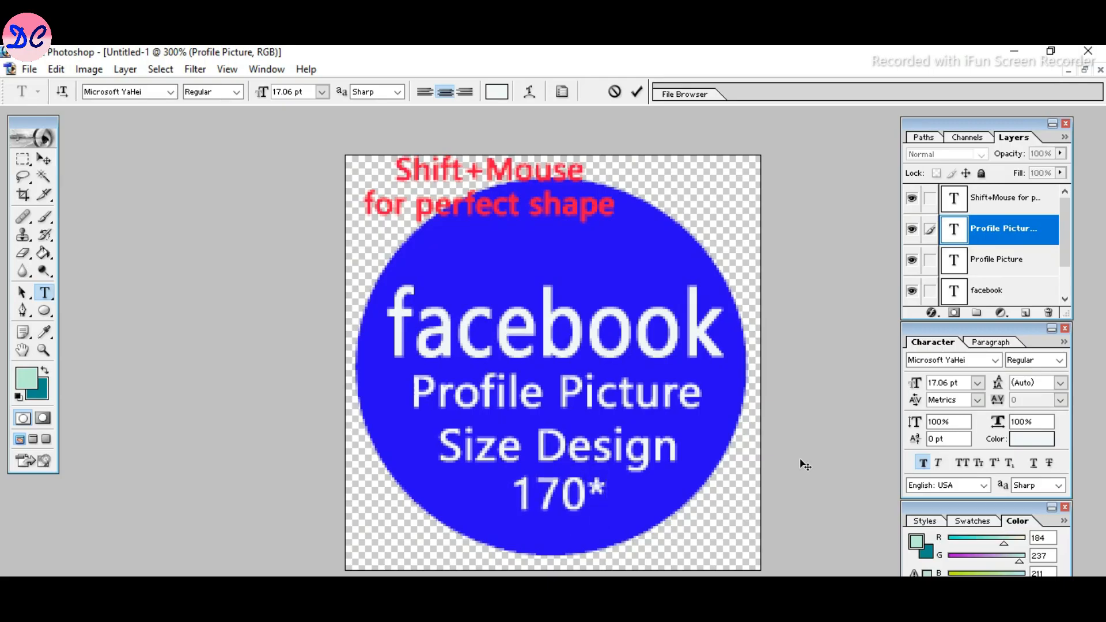
pyautogui.press('BackSpace')
pyautogui.write('x170 ')
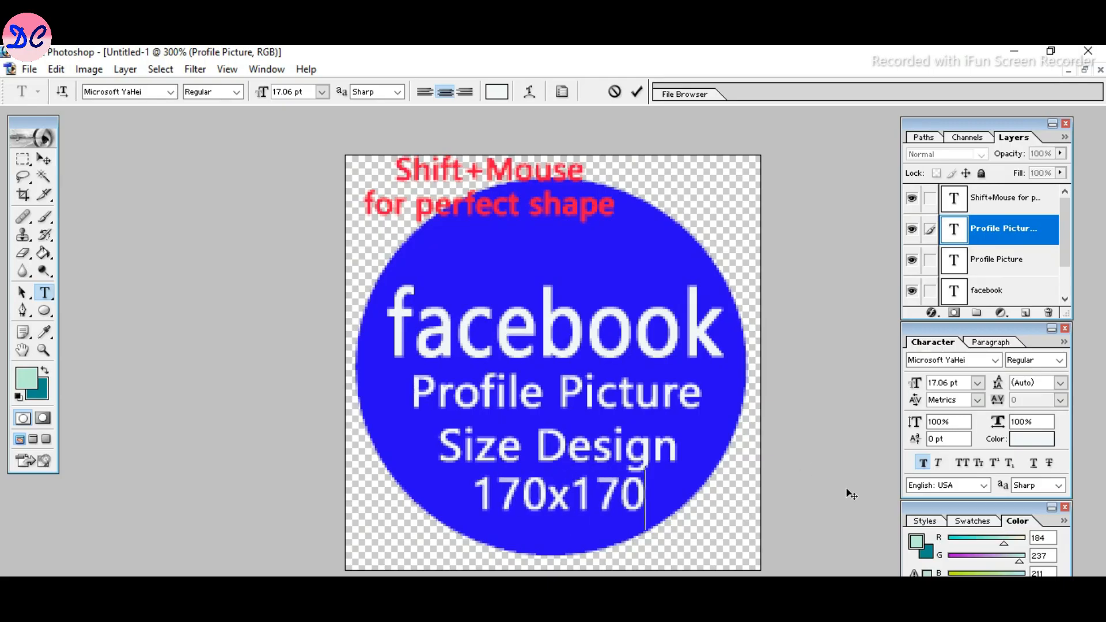
pyautogui.write('px')
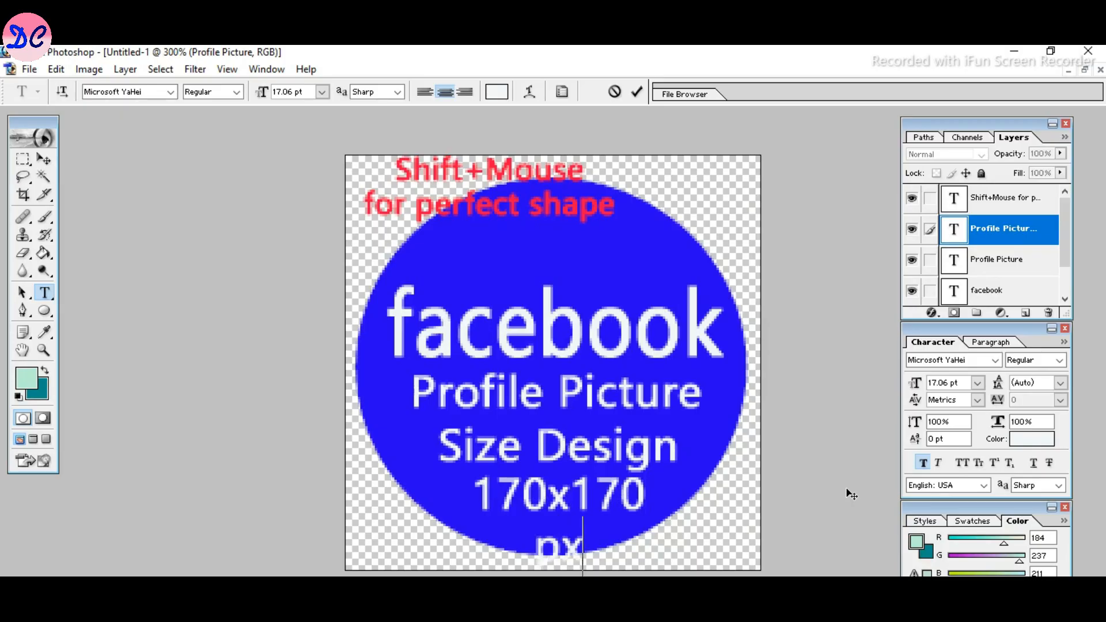
# Reduce the height of the "Size Design 170x170 px" text with Free Transform and place it inside the circle directly beneath "Profile Picture"
pyautogui.moveTo(583, 502); pyautogui.dragTo(585, 490)
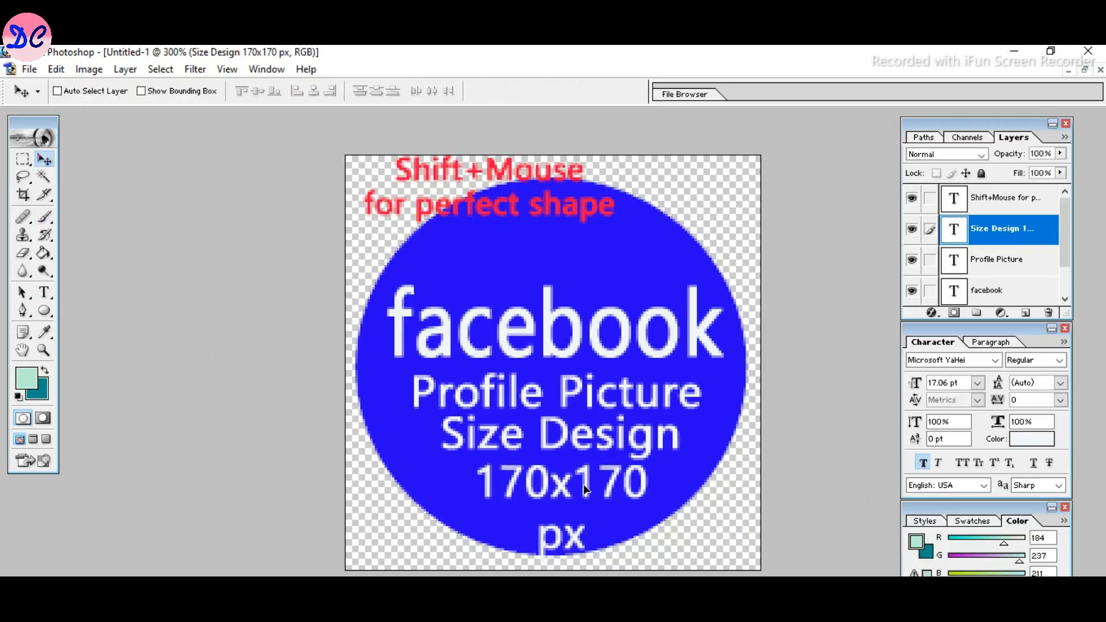
pyautogui.hotkey('ctrl', 't')
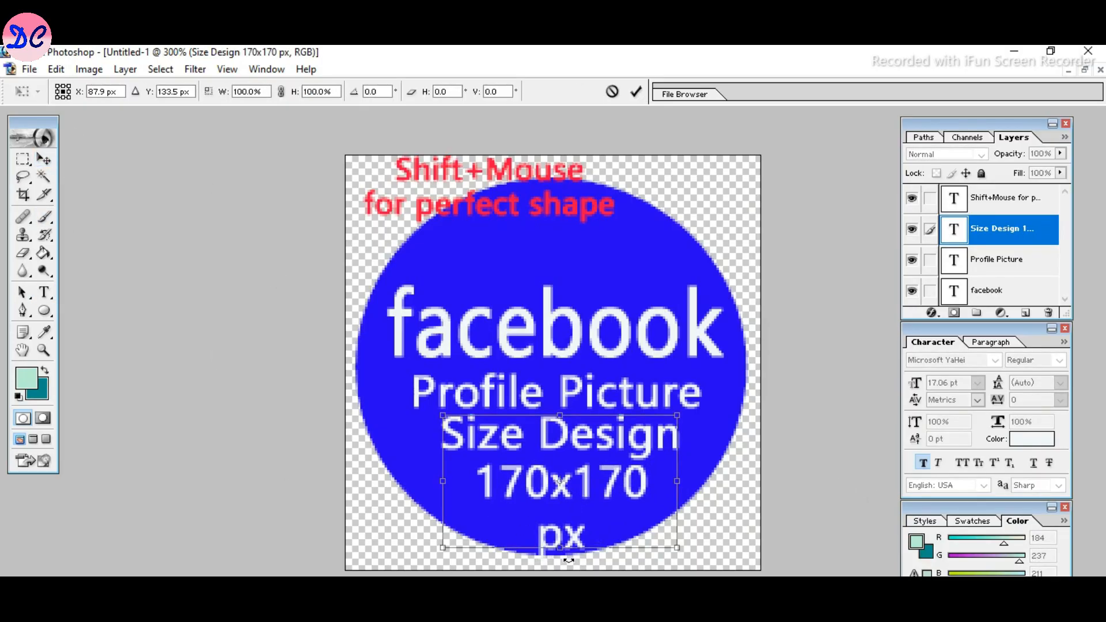
pyautogui.moveTo(568, 550); pyautogui.dragTo(551, 492)
pyautogui.press('Return')
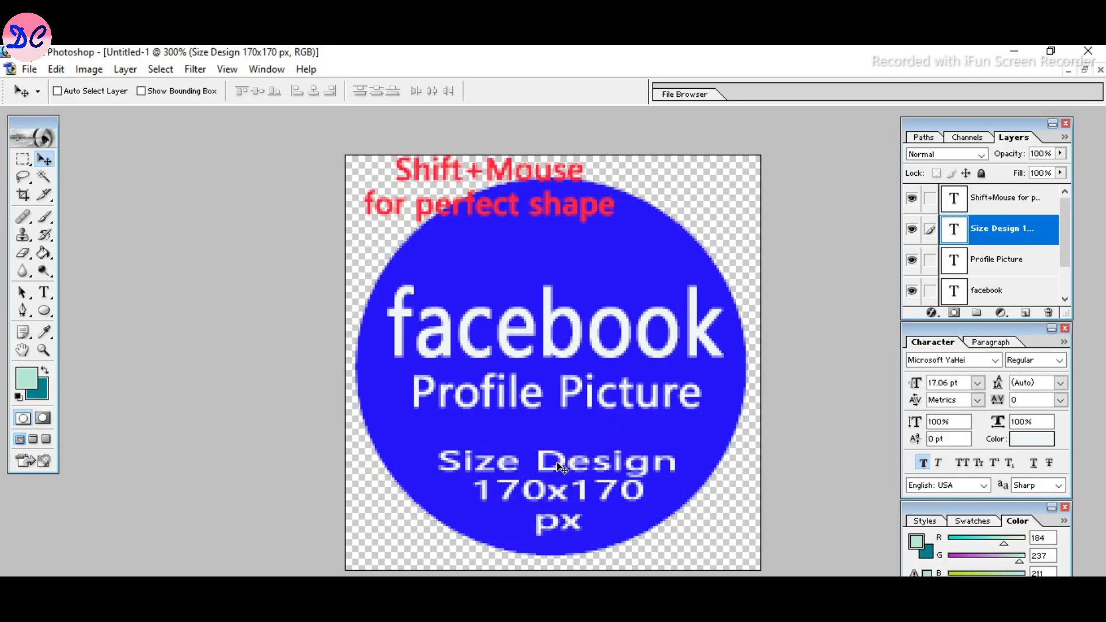
pyautogui.moveTo(562, 468); pyautogui.dragTo(562, 439)
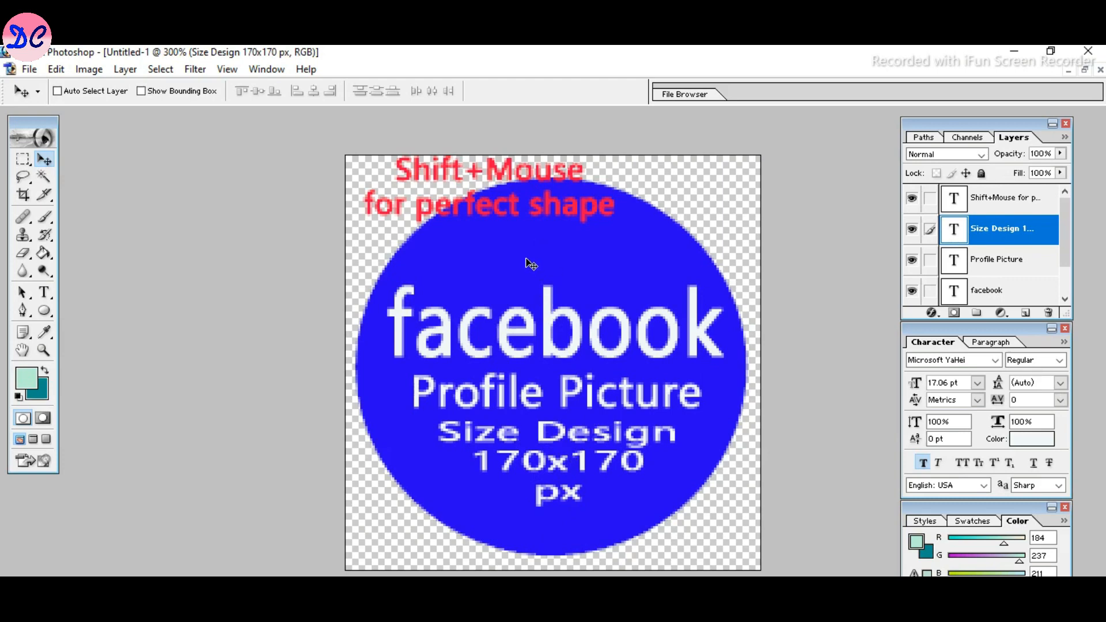
# Delete the red "Shift+Mouse for perfect shape" text layer
pyautogui.rightClick(456, 181)
pyautogui.click(470, 182)
pyautogui.moveTo(450, 174); pyautogui.dragTo(429, 186)
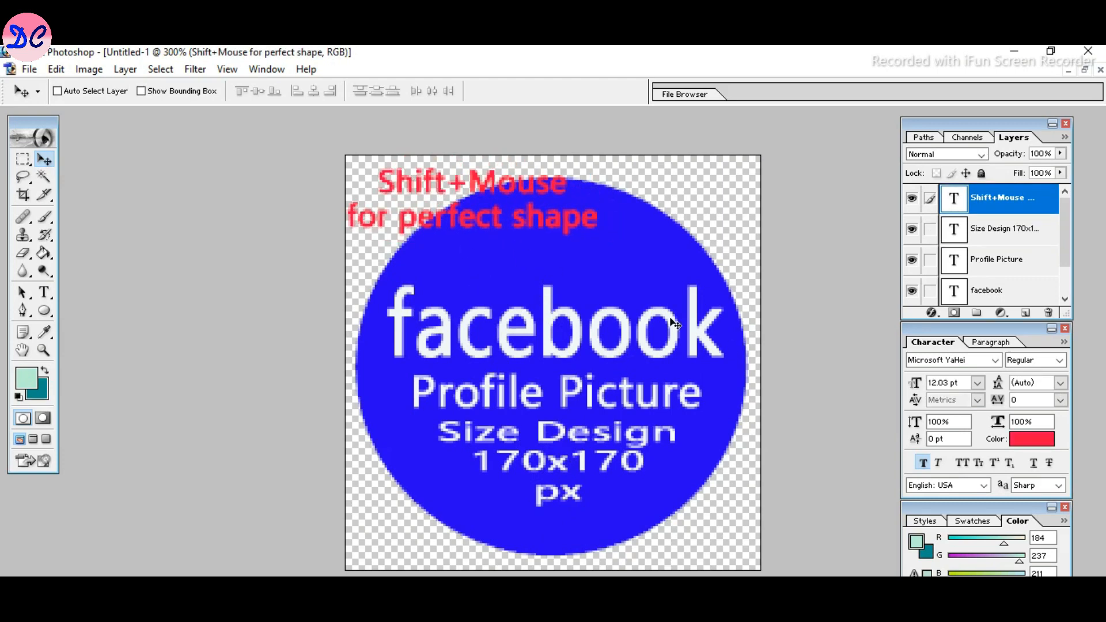
pyautogui.rightClick(980, 193)
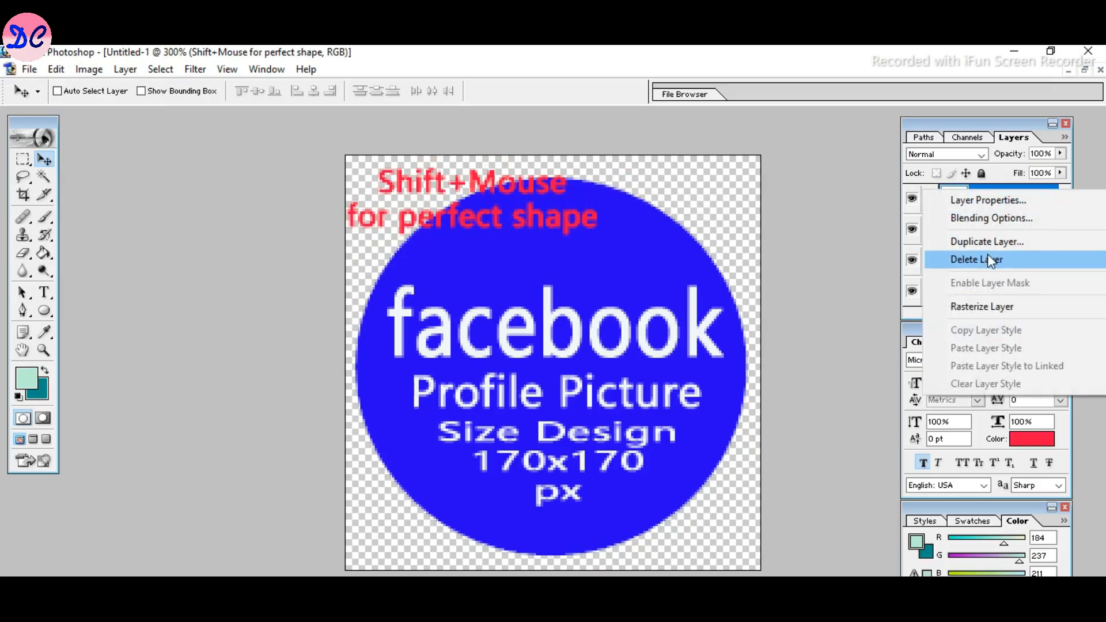
pyautogui.click(987, 257)
pyautogui.click(475, 282)
# Move the "facebook" text slightly up inside the circle, away from the "Profile Picture" line
pyautogui.rightClick(552, 321)
pyautogui.click(576, 328)
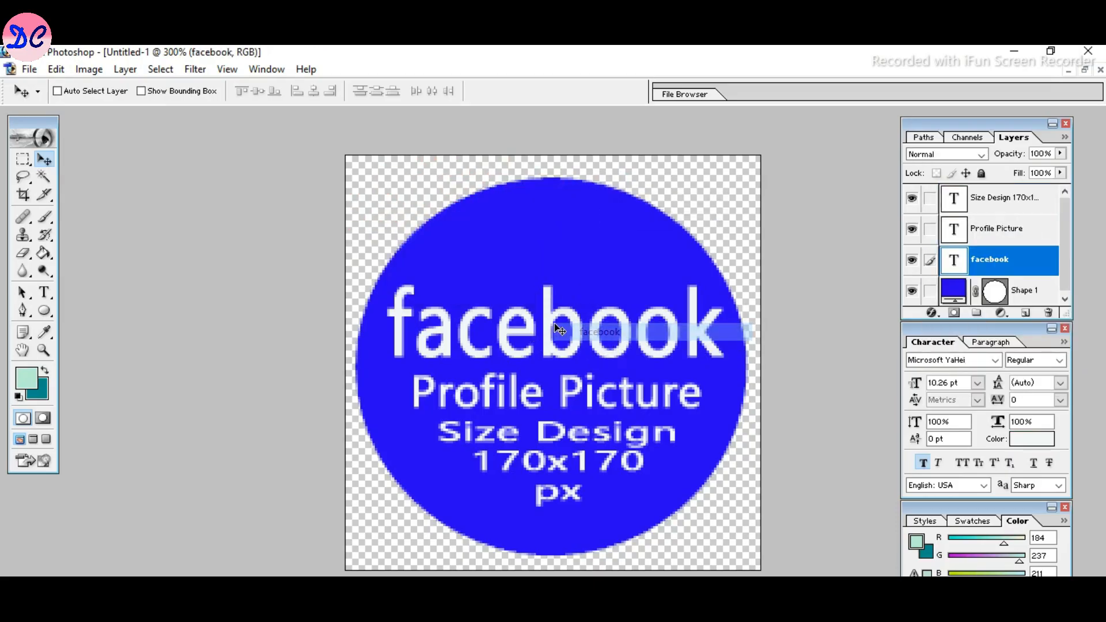
pyautogui.moveTo(560, 327); pyautogui.dragTo(558, 316)
# Add a 1 px near-white outside Stroke at 100% opacity to the "facebook" text layer
pyautogui.click(931, 312)
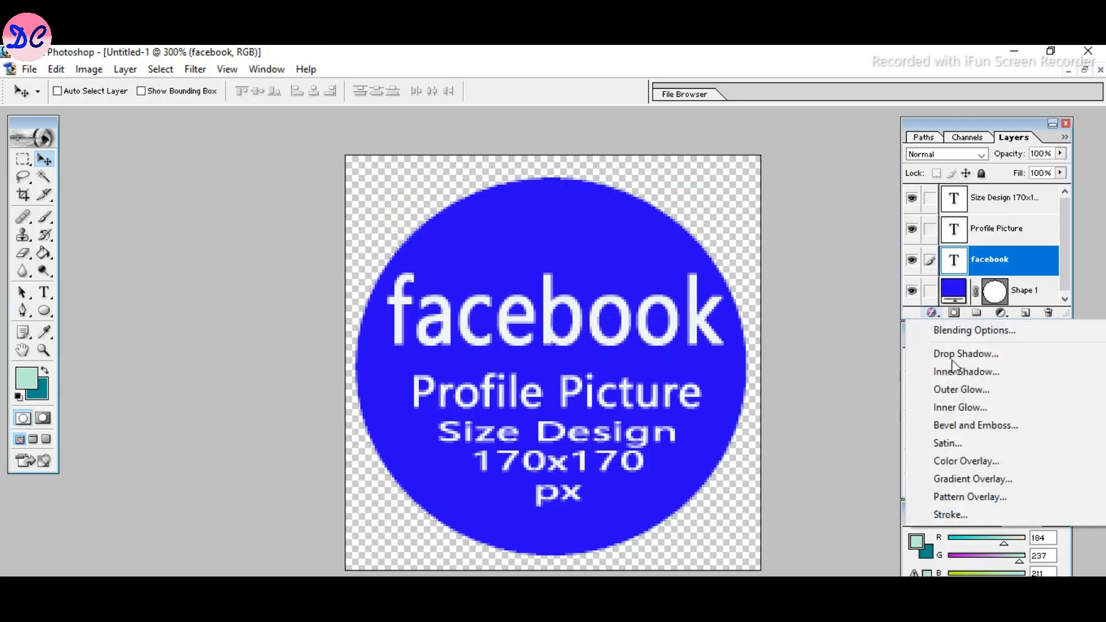
pyautogui.click(956, 516)
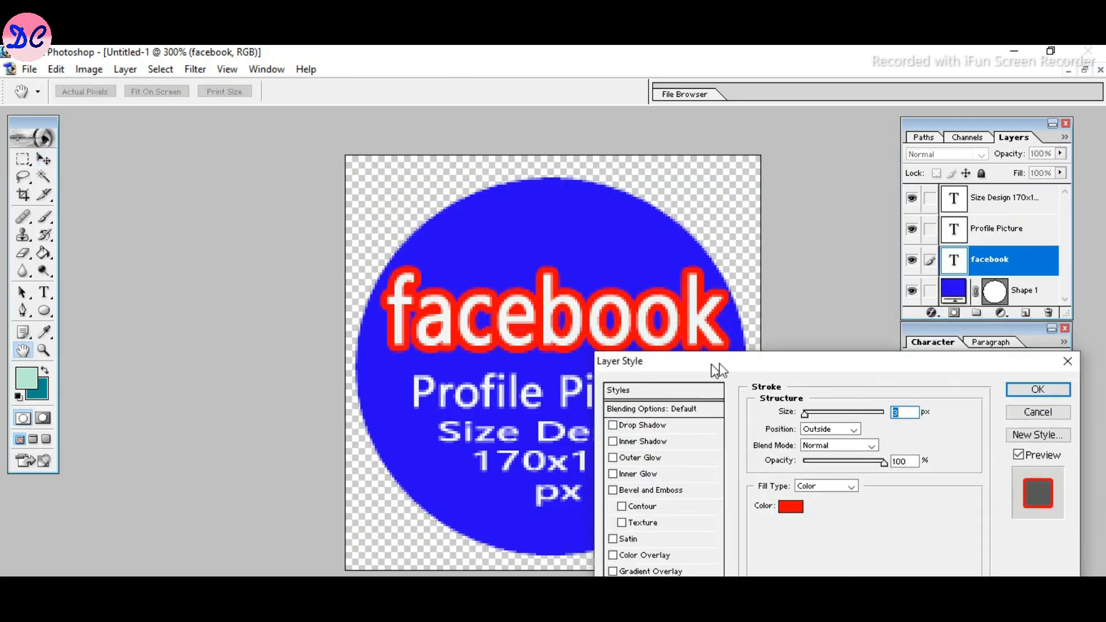
pyautogui.click(802, 507)
pyautogui.click(847, 440)
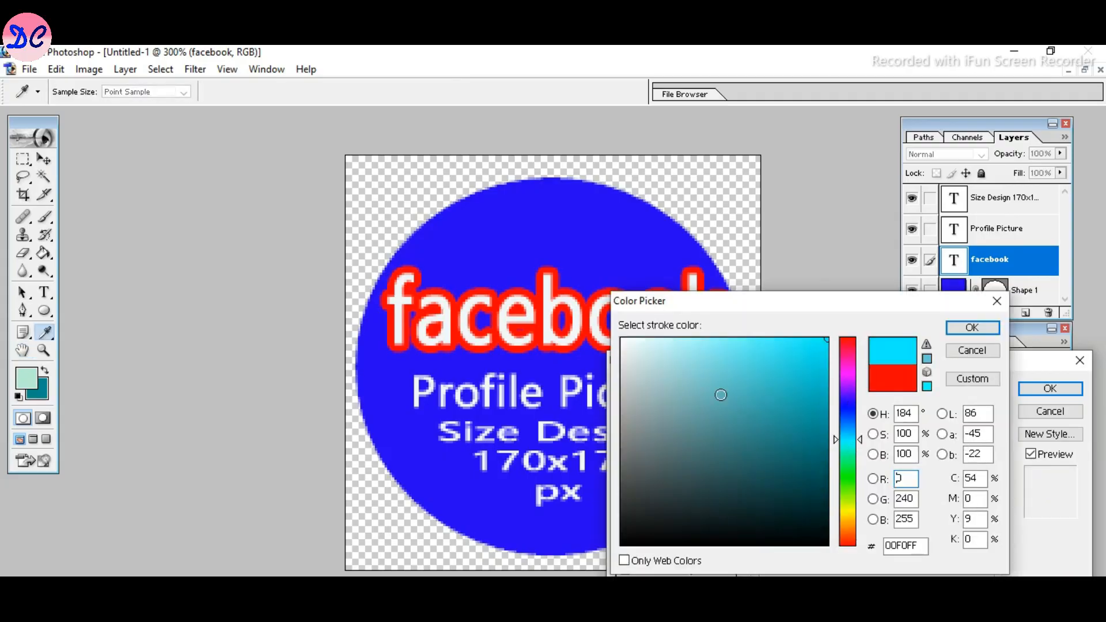
pyautogui.click(625, 344)
pyautogui.click(971, 328)
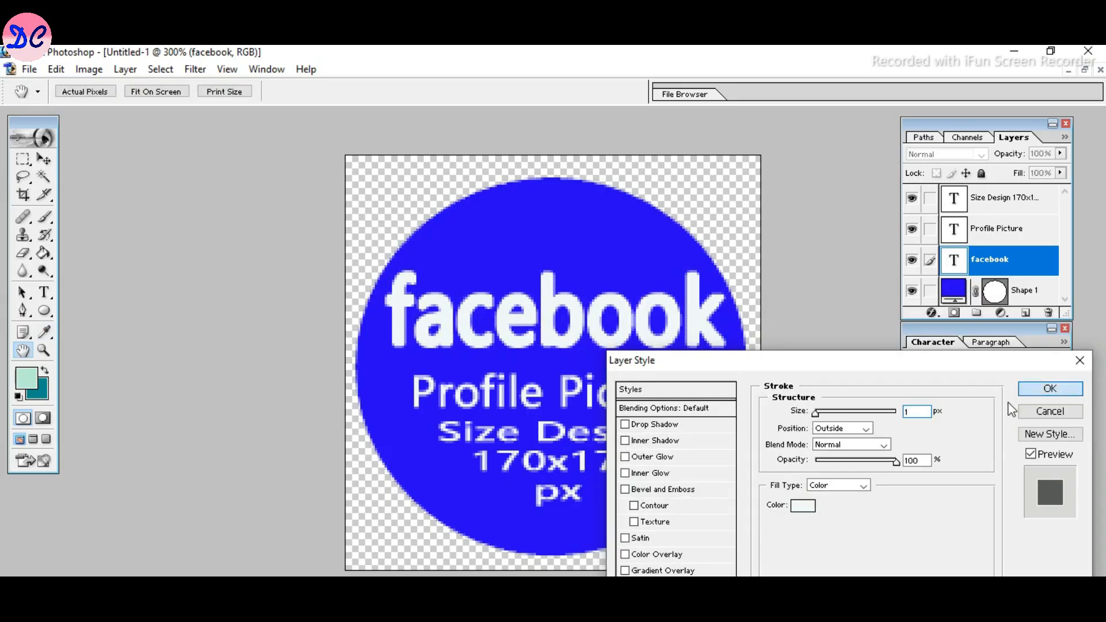
pyautogui.click(1049, 388)
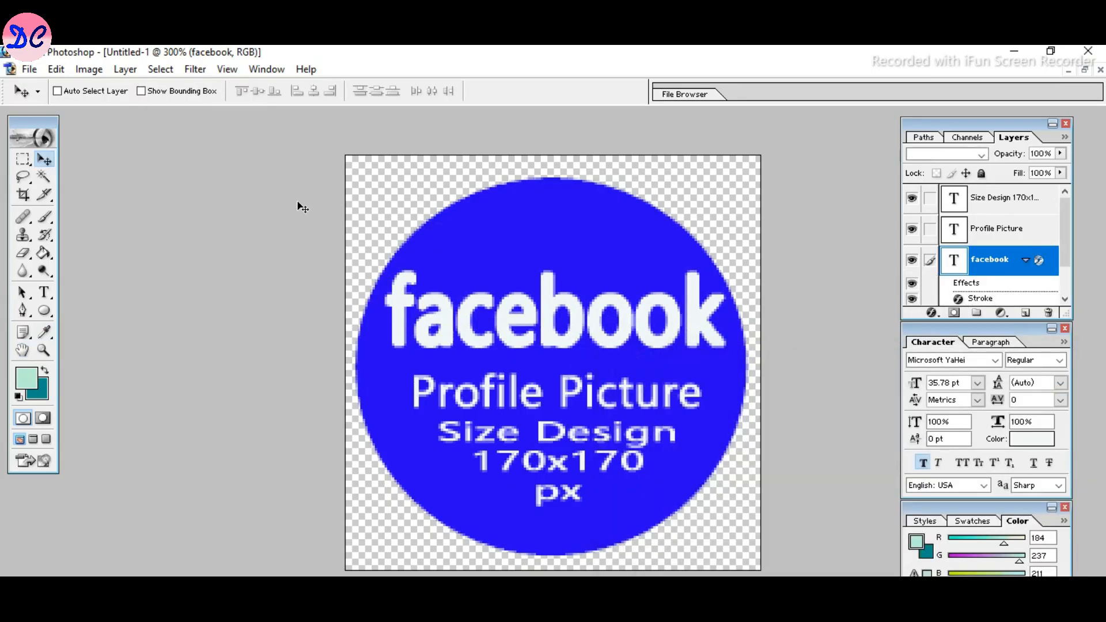
# Save the design as a PNG copy named "facebookpr" in the Videos folder
pyautogui.hotkey('ctrl', '-')
pyautogui.hotkey('ctrl', '-')
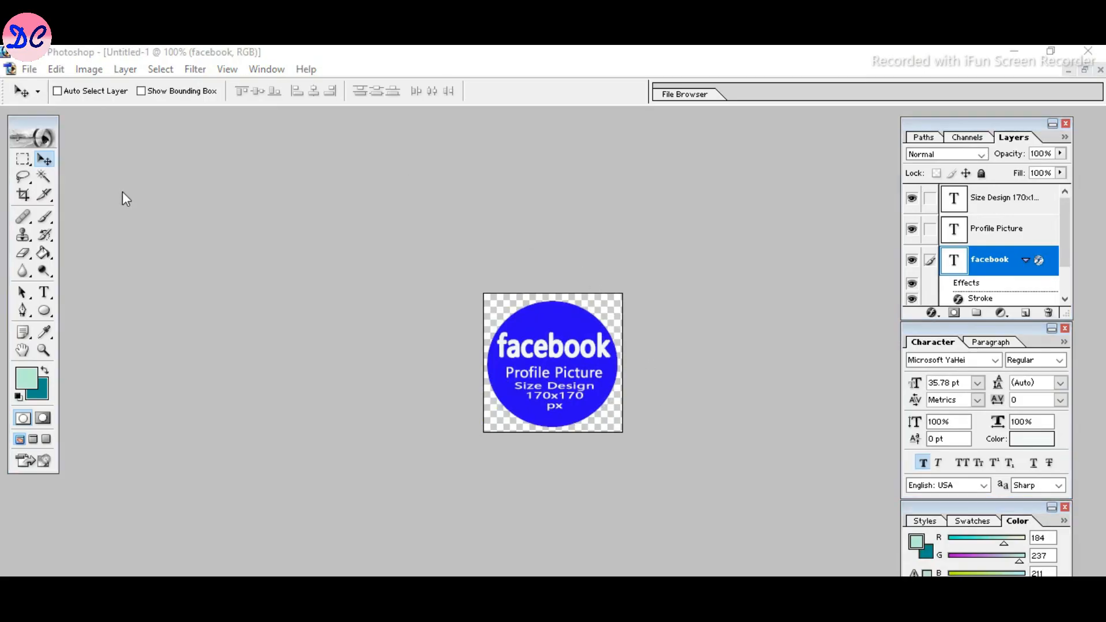
pyautogui.click(28, 68)
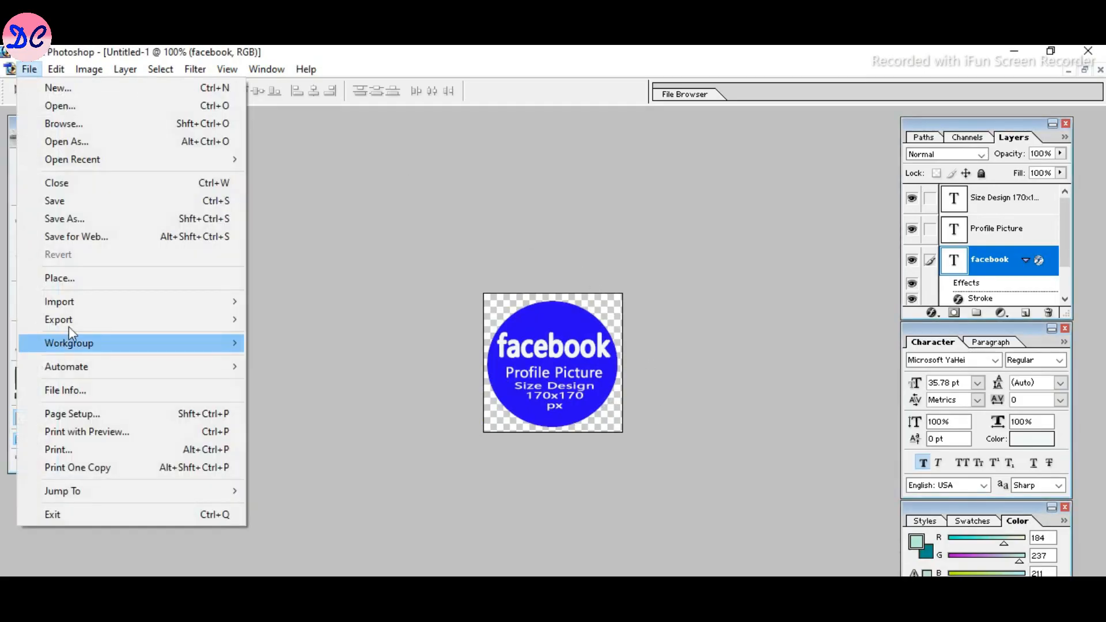
pyautogui.click(80, 218)
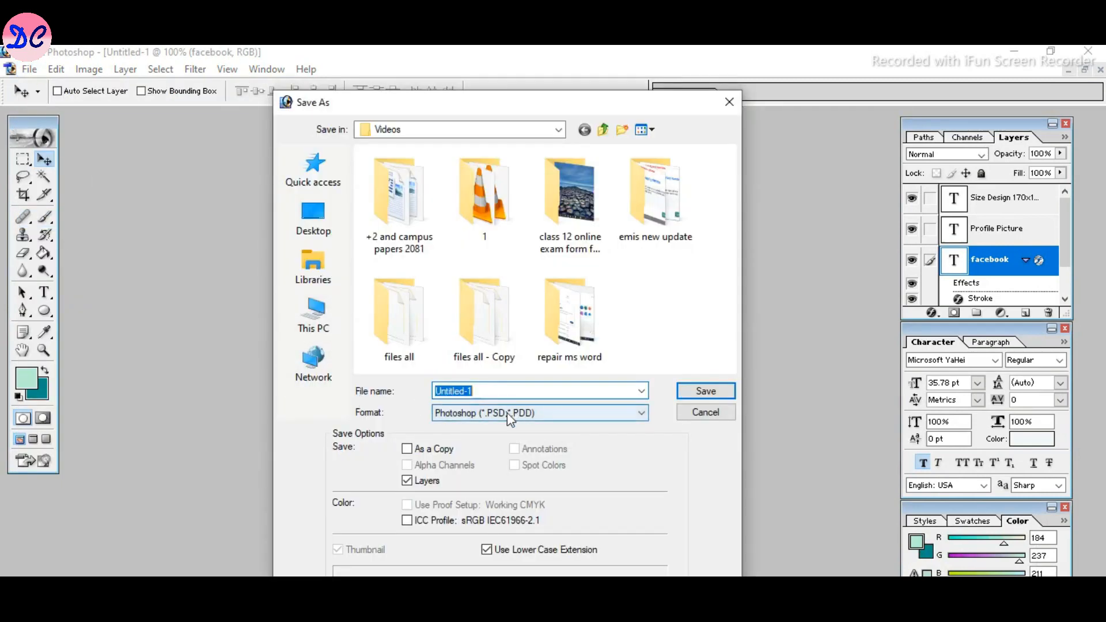
pyautogui.click(506, 413)
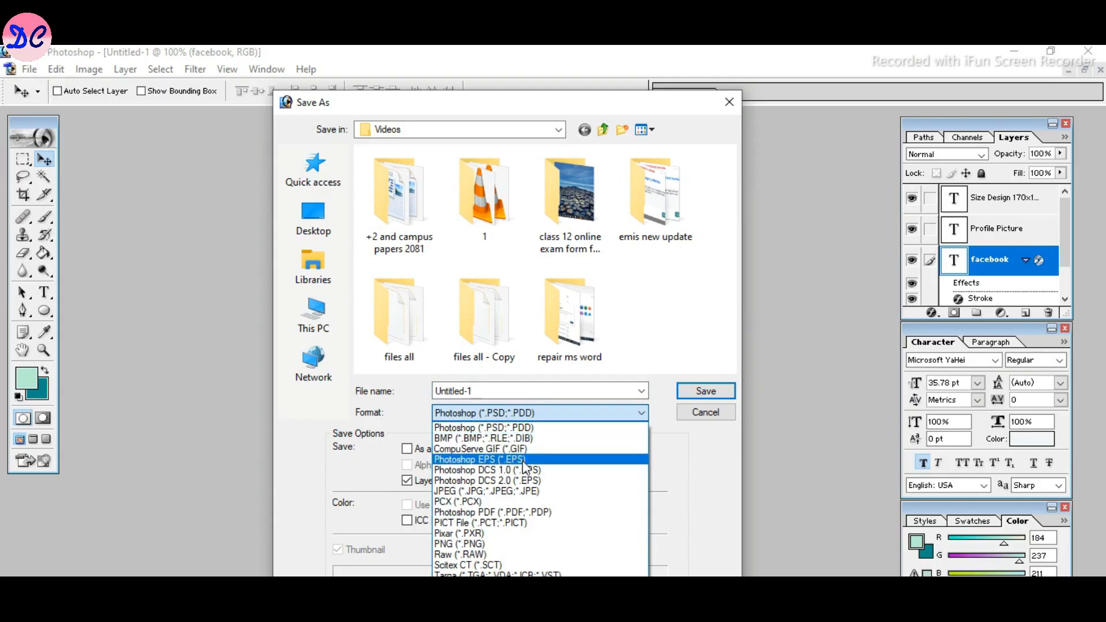
pyautogui.click(486, 545)
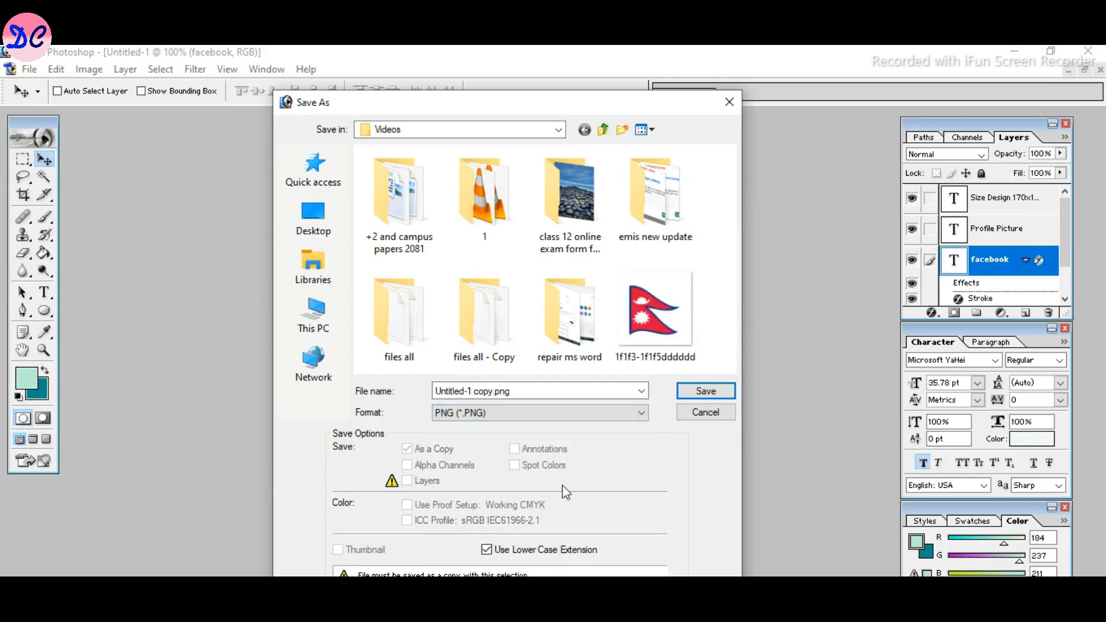
pyautogui.click(517, 390)
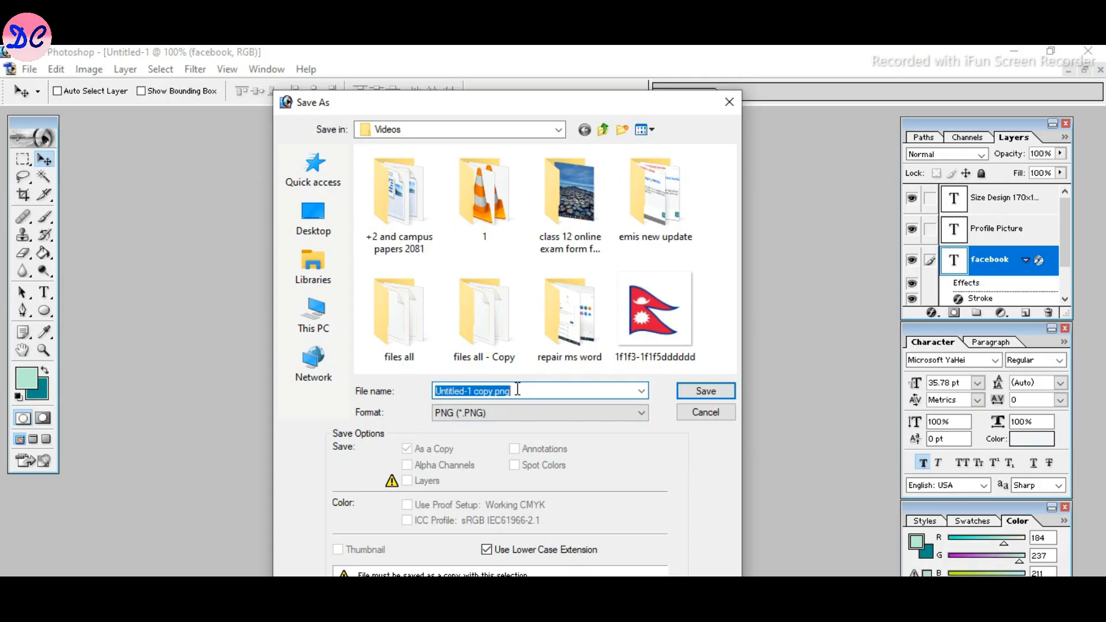
pyautogui.write('facebok')
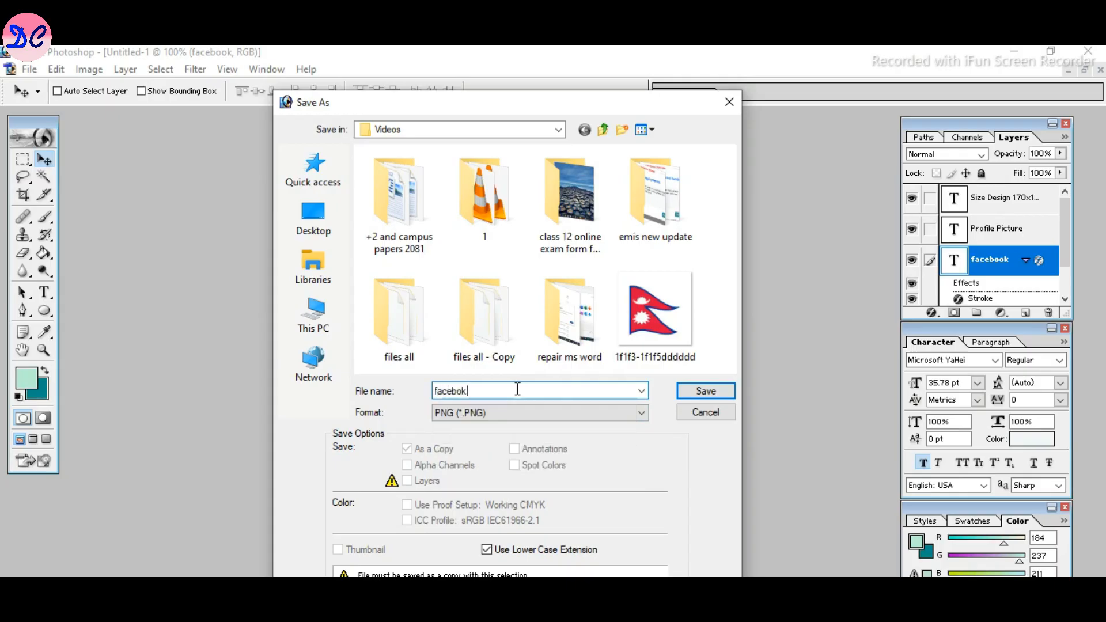
pyautogui.press('BackSpace')
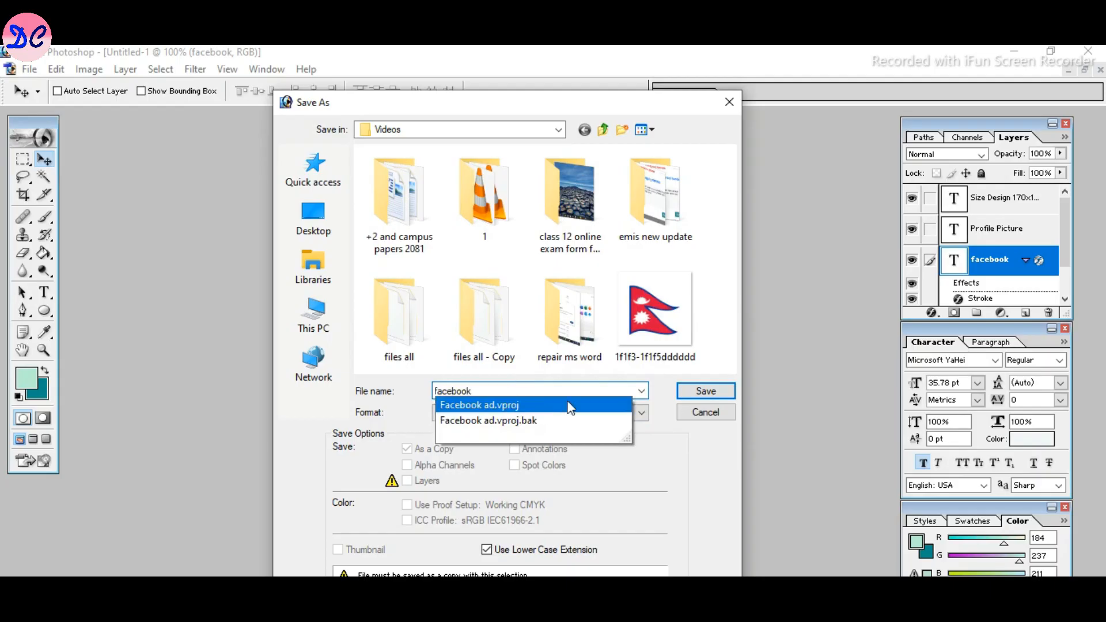
pyautogui.write('pr')
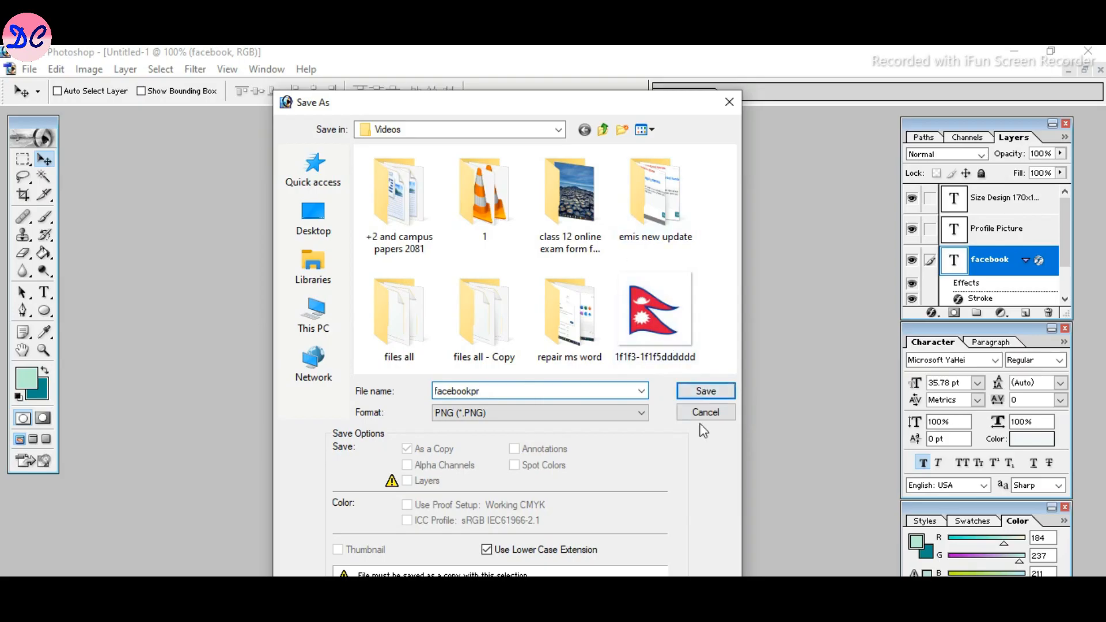
pyautogui.click(702, 393)
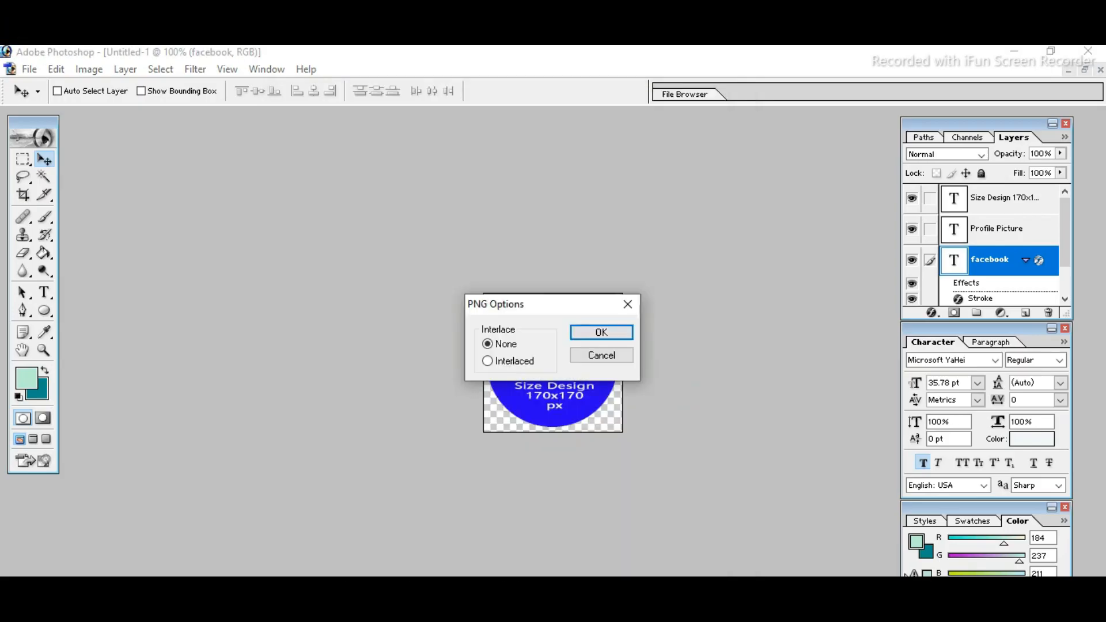